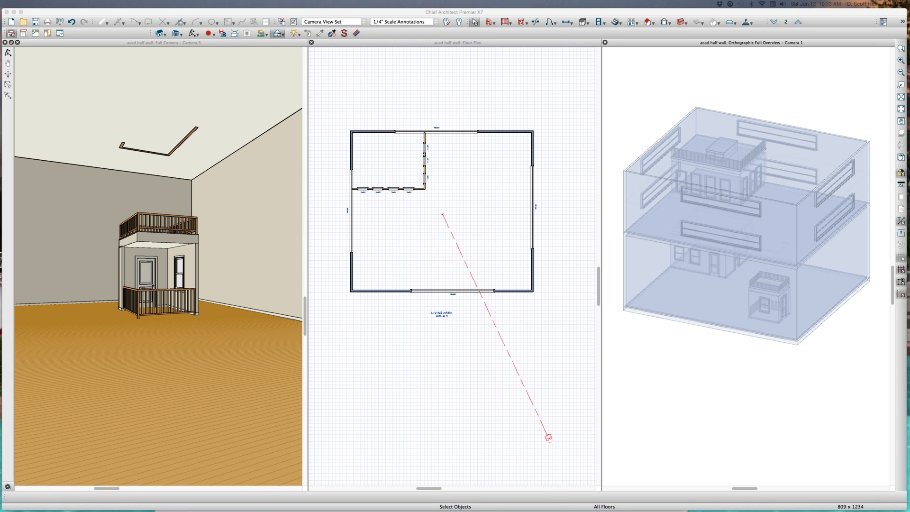
Orbit the 3D camera around the room to view the raised, railed platform up close.
{"action": "left_click", "coordinate": [265, 305]}
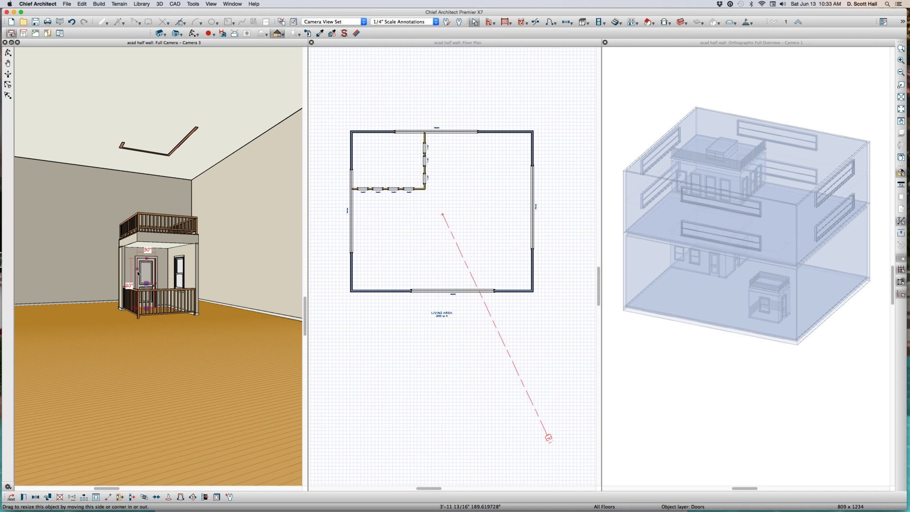
{"action": "left_click", "coordinate": [136, 253]}
{"action": "mouse_move", "coordinate": [135, 253]}
{"action": "left_mouse_down"}
{"action": "mouse_move", "coordinate": [162, 275]}
{"action": "mouse_move", "coordinate": [150, 274]}
{"action": "left_mouse_up"}
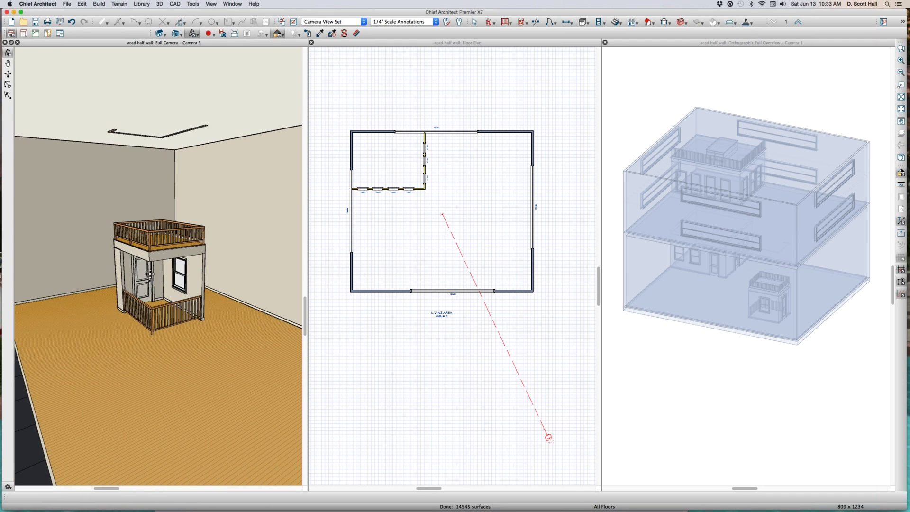
{"action": "key", "text": "space"}
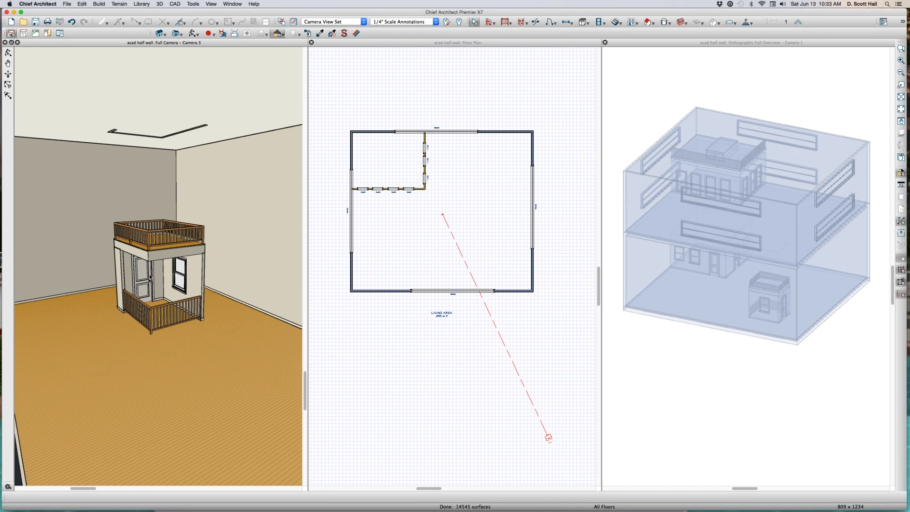
{"action": "scroll", "coordinate": [160, 275], "scroll_direction": "up", "scroll_amount": 3}
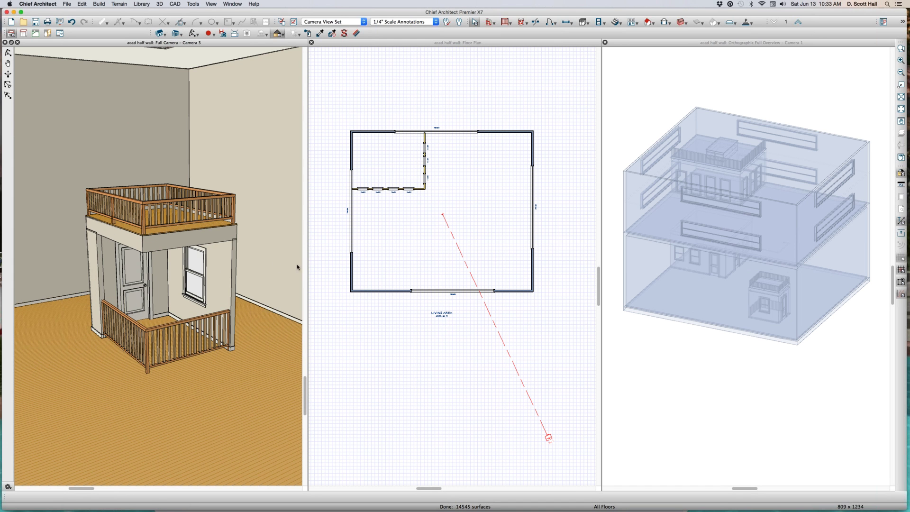
Open a 3D floor overview and orbit it to a new angle.
{"action": "left_click", "coordinate": [396, 250]}
{"action": "scroll", "coordinate": [395, 249], "scroll_direction": "down", "scroll_amount": 2}
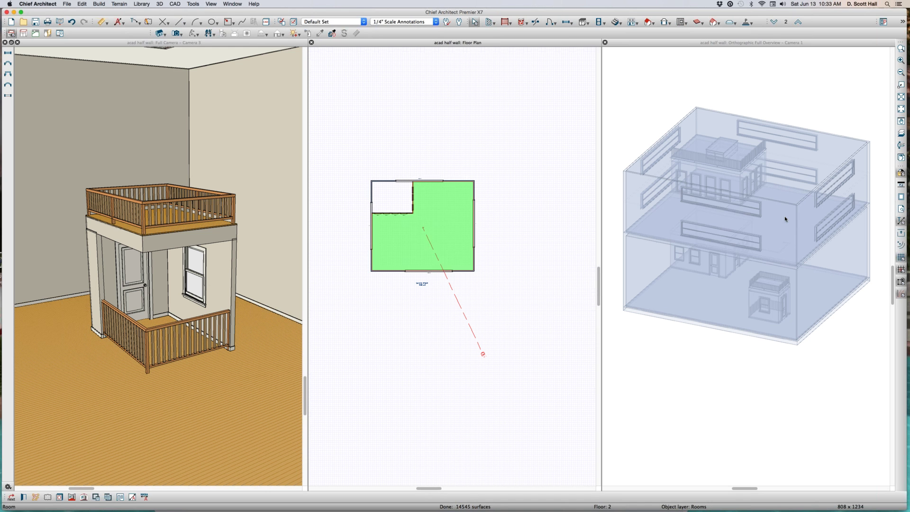
{"action": "left_click", "coordinate": [504, 213]}
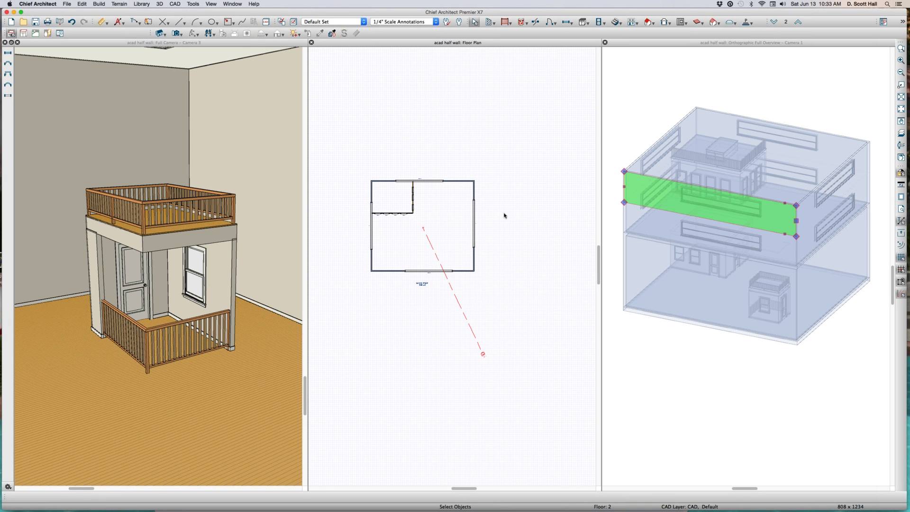
{"action": "key", "text": "F9"}
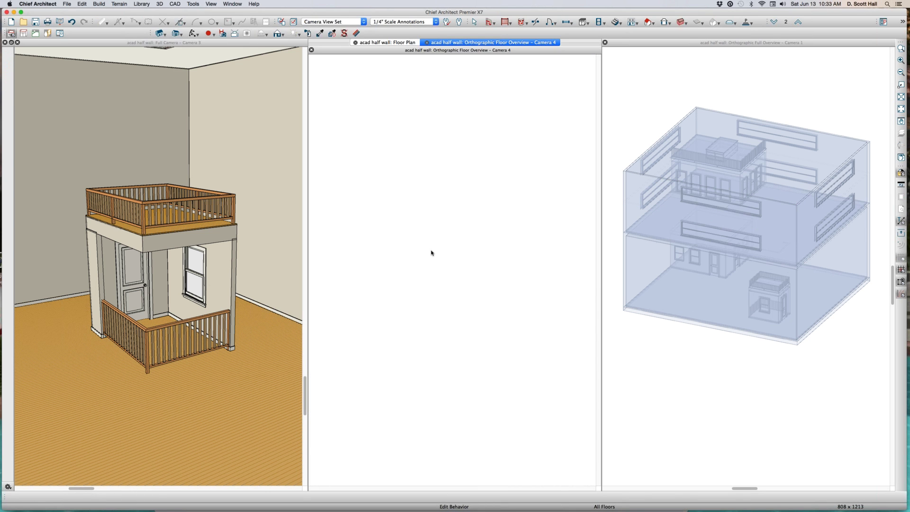
{"action": "mouse_move", "coordinate": [433, 220]}
{"action": "left_mouse_down"}
{"action": "mouse_move", "coordinate": [424, 266]}
{"action": "mouse_move", "coordinate": [416, 238]}
{"action": "mouse_move", "coordinate": [385, 203]}
{"action": "mouse_move", "coordinate": [416, 230]}
{"action": "left_mouse_up"}
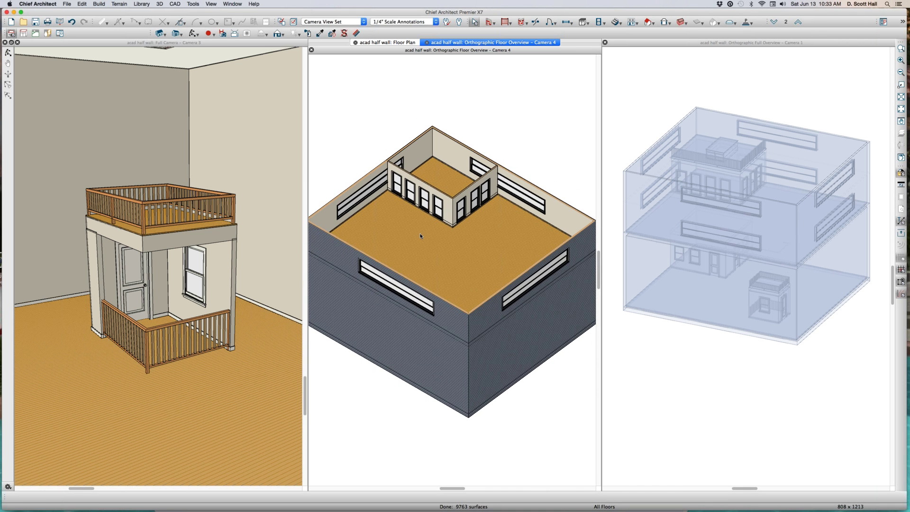
Try setting the room type to Open Below, then undo the change.
{"action": "left_click", "coordinate": [419, 233]}
{"action": "double_click", "coordinate": [420, 235]}
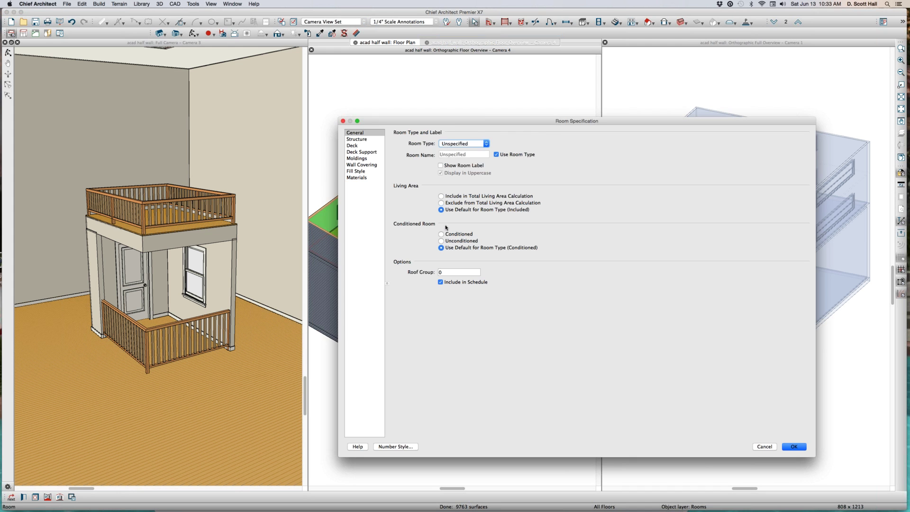
{"action": "left_click", "coordinate": [447, 145]}
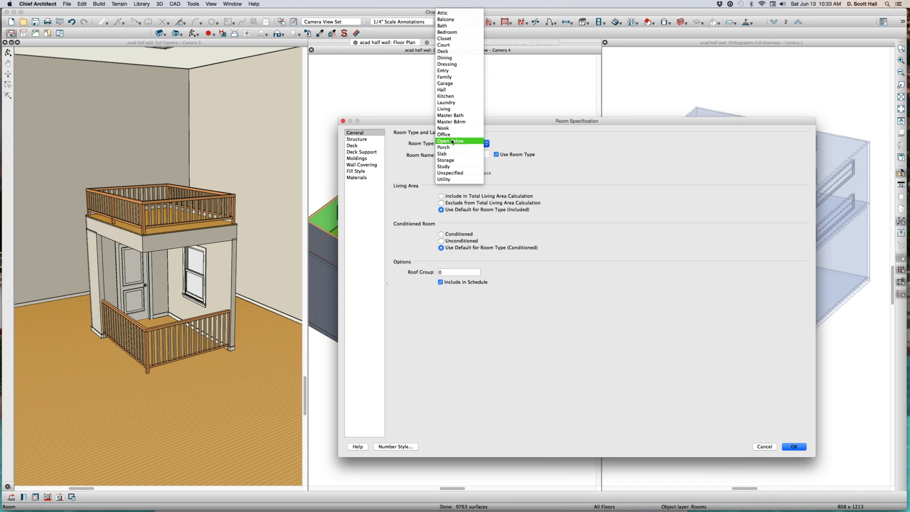
{"action": "left_click", "coordinate": [450, 141]}
{"action": "key", "text": "Return"}
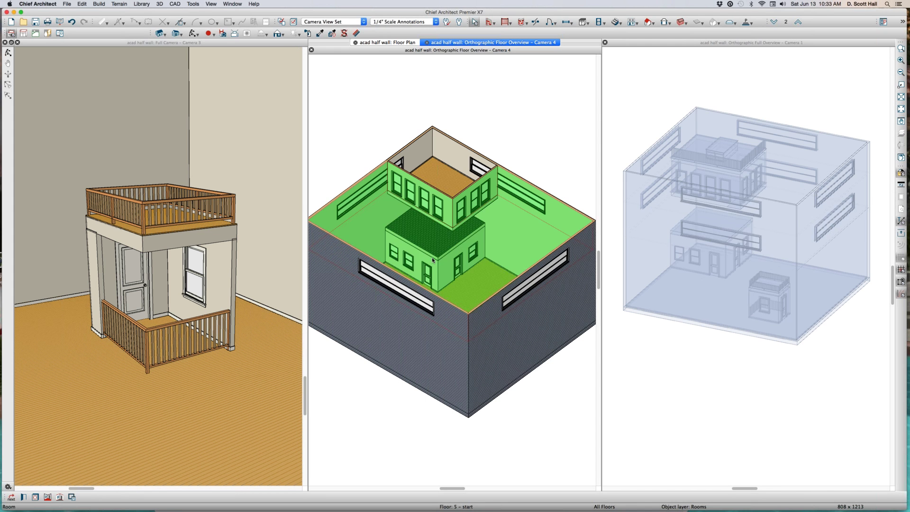
{"action": "key", "text": "ctrl+z"}
Move up to the next floor and maximize the floor overview to fill the window.
{"action": "key", "text": "Page_Up"}
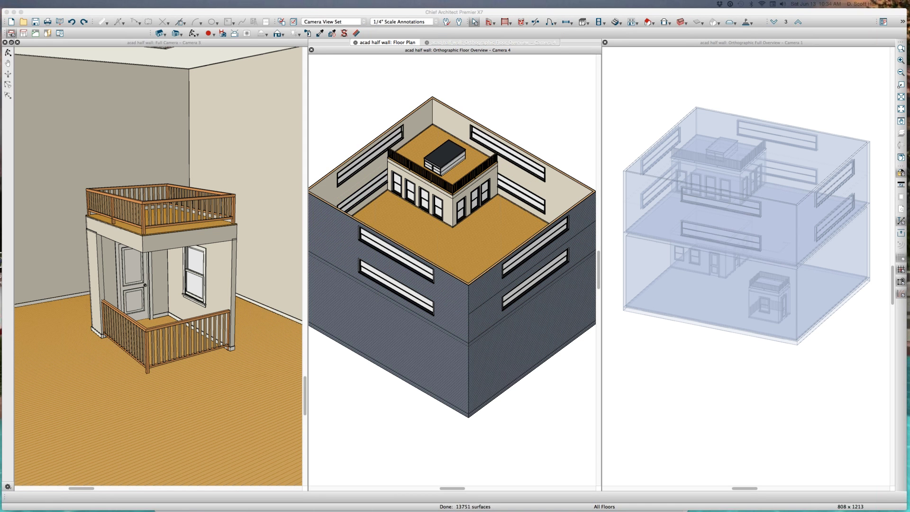
{"action": "left_click", "coordinate": [434, 184]}
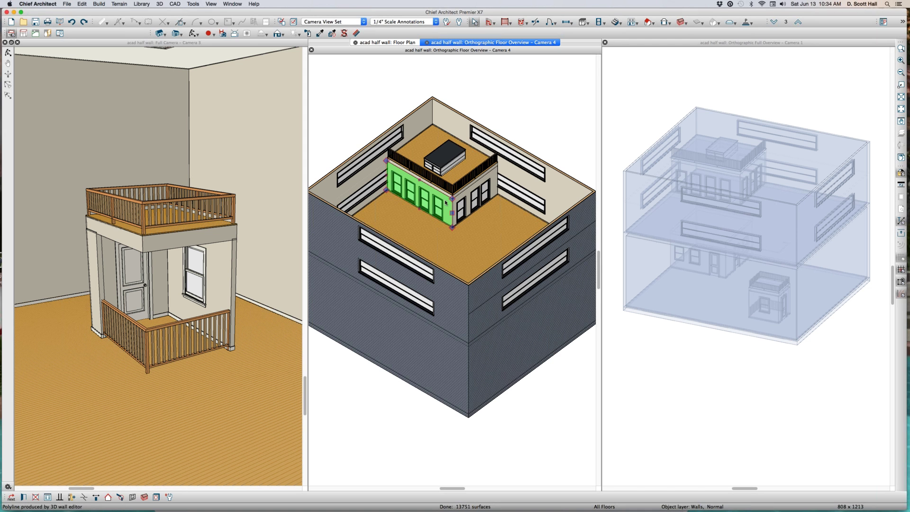
{"action": "scroll", "coordinate": [459, 179], "scroll_direction": "up", "scroll_amount": 2}
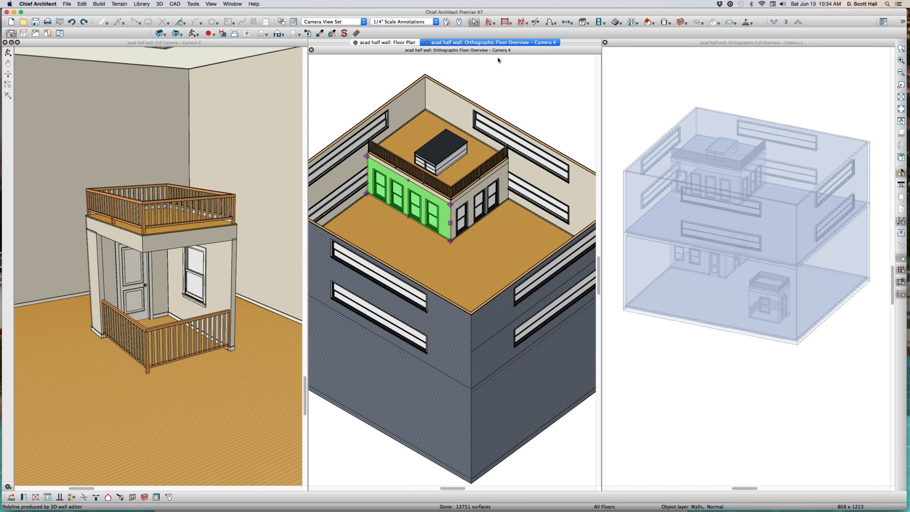
{"action": "left_click", "coordinate": [535, 55]}
{"action": "double_click", "coordinate": [535, 54]}
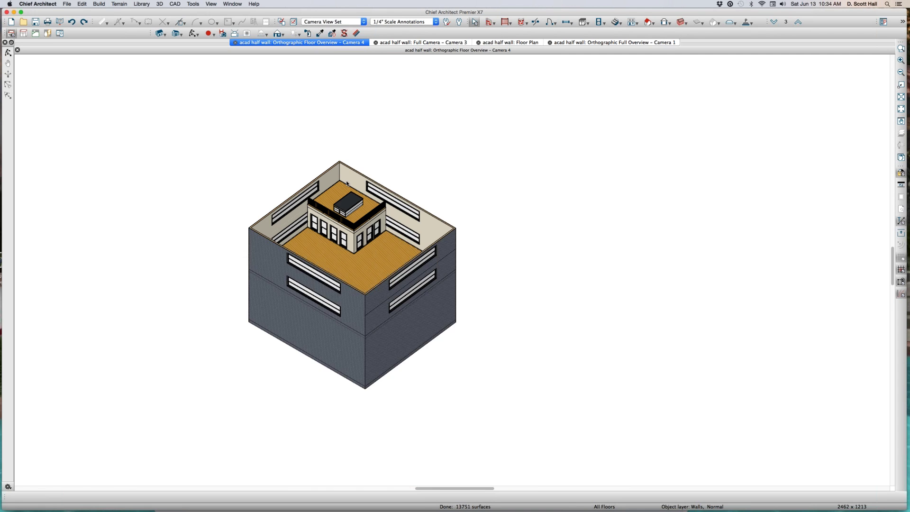
{"action": "scroll", "coordinate": [337, 209], "scroll_direction": "up", "scroll_amount": 1}
Select the upper-floor room, then the four-window wall beneath the platform.
{"action": "left_click", "coordinate": [366, 215]}
{"action": "scroll", "coordinate": [366, 215], "scroll_direction": "up", "scroll_amount": 3}
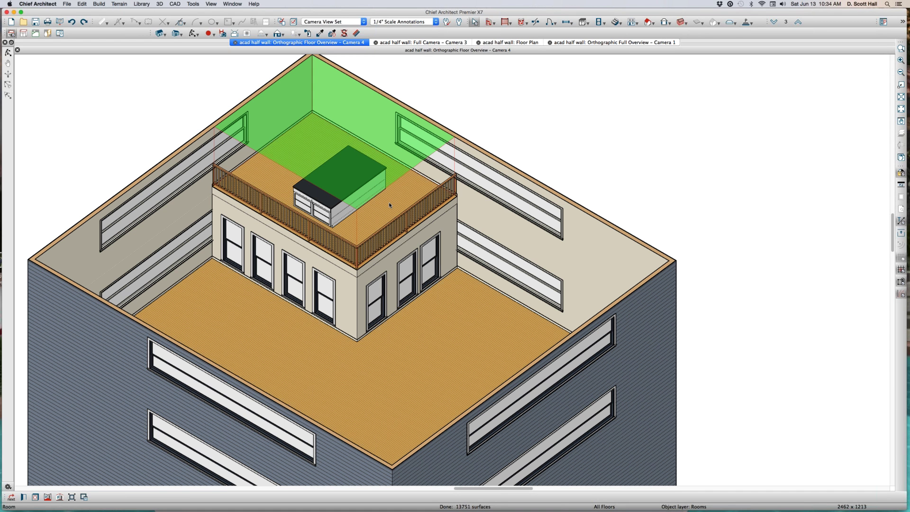
{"action": "key", "text": "Escape"}
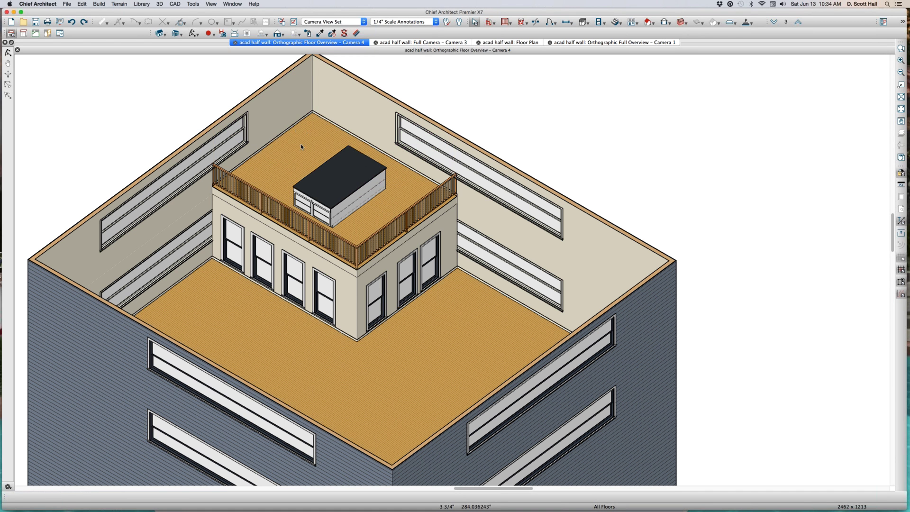
{"action": "left_click", "coordinate": [294, 149]}
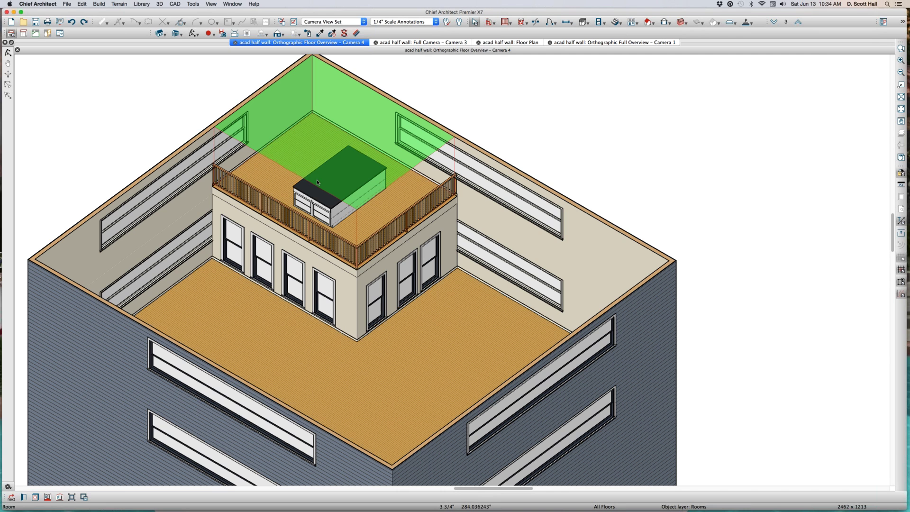
{"action": "scroll", "coordinate": [309, 257], "scroll_direction": "up", "scroll_amount": 3}
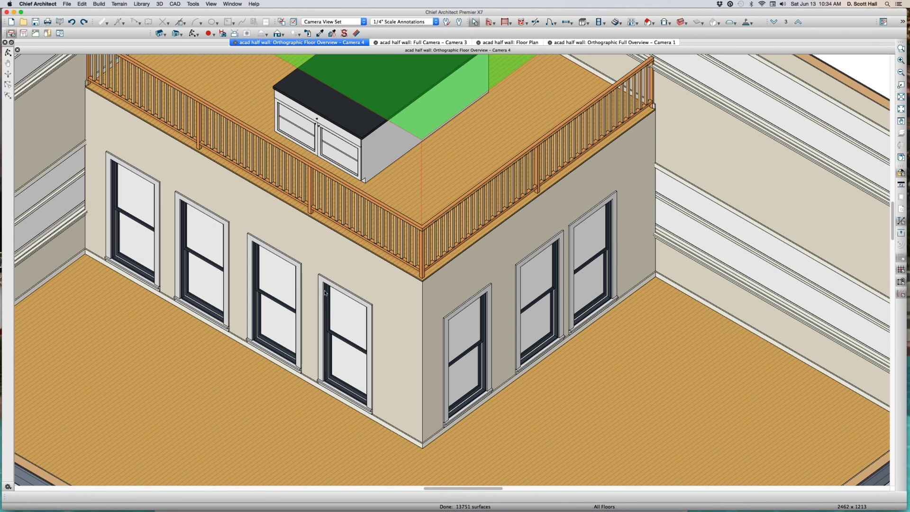
{"action": "left_click", "coordinate": [320, 255]}
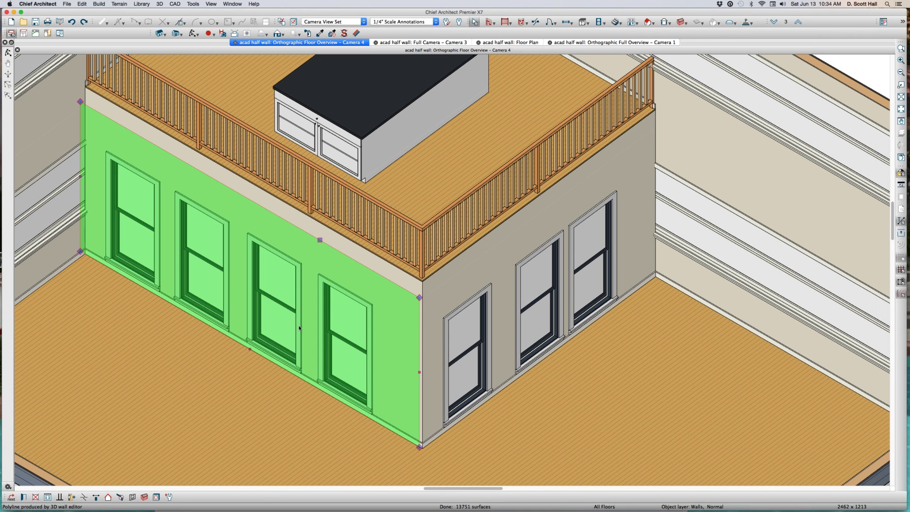
{"action": "key", "text": "Escape"}
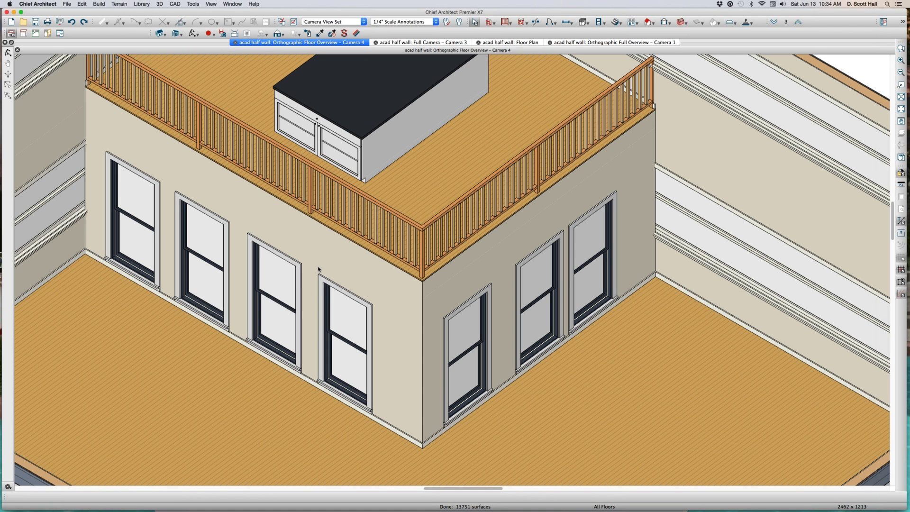
Delete the four-window wall and tilt the view to review under the platform.
{"action": "left_click", "coordinate": [321, 251]}
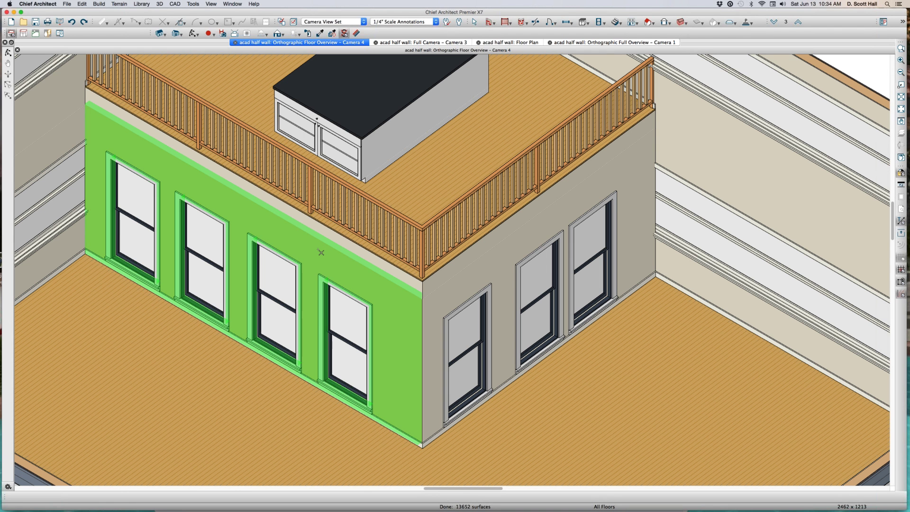
{"action": "left_click", "coordinate": [320, 251]}
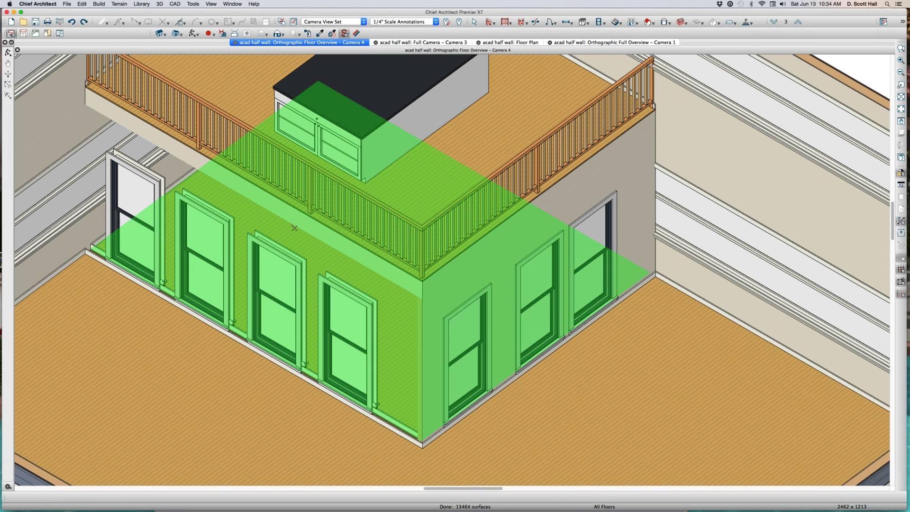
{"action": "scroll", "coordinate": [292, 225], "scroll_direction": "down", "scroll_amount": 2}
{"action": "mouse_move", "coordinate": [290, 261]}
{"action": "middle_mouse_down"}
{"action": "mouse_move", "coordinate": [264, 240]}
{"action": "mouse_move", "coordinate": [350, 262]}
{"action": "middle_mouse_up"}
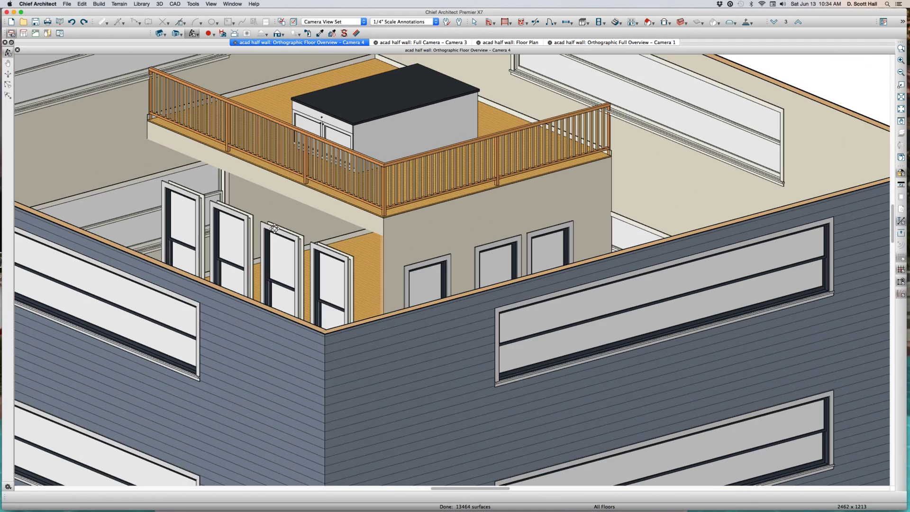
{"action": "scroll", "coordinate": [350, 262], "scroll_direction": "up", "scroll_amount": 1}
{"action": "scroll", "coordinate": [349, 262], "scroll_direction": "up", "scroll_amount": 1}
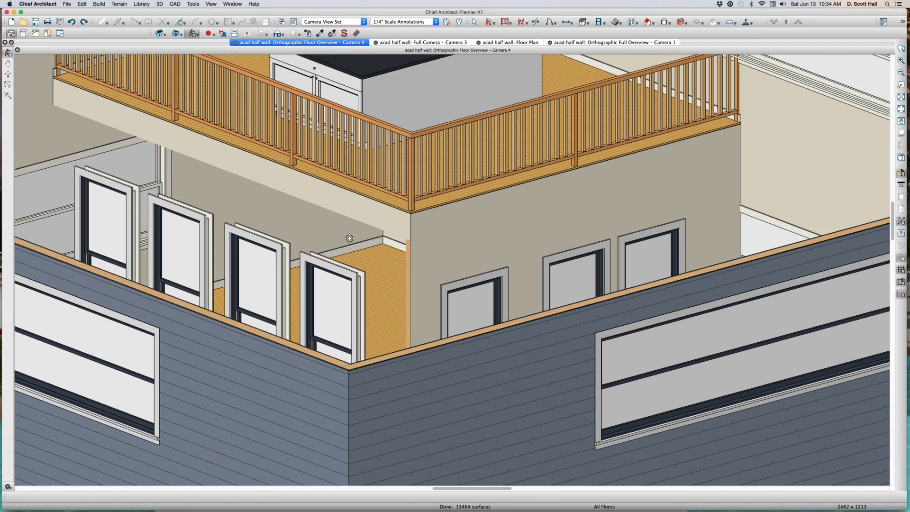
{"action": "scroll", "coordinate": [350, 239], "scroll_direction": "down", "scroll_amount": 2}
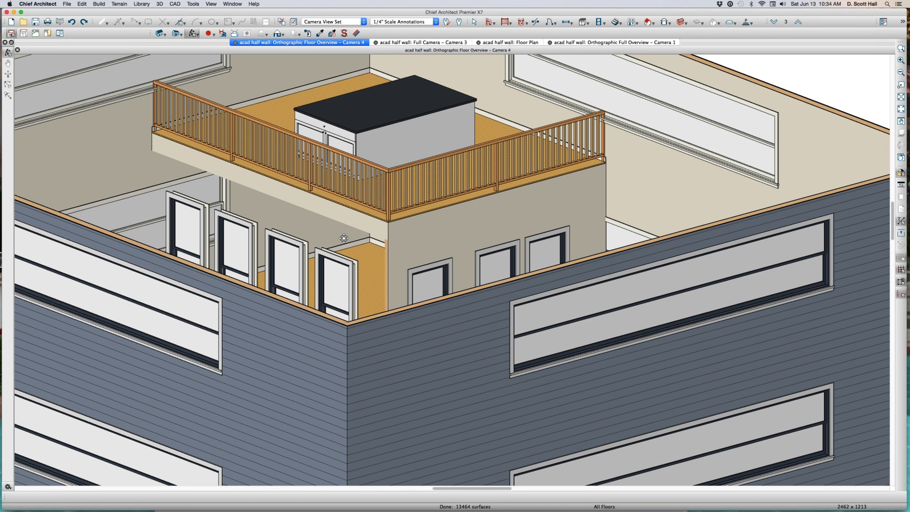
{"action": "left_click", "coordinate": [324, 90]}
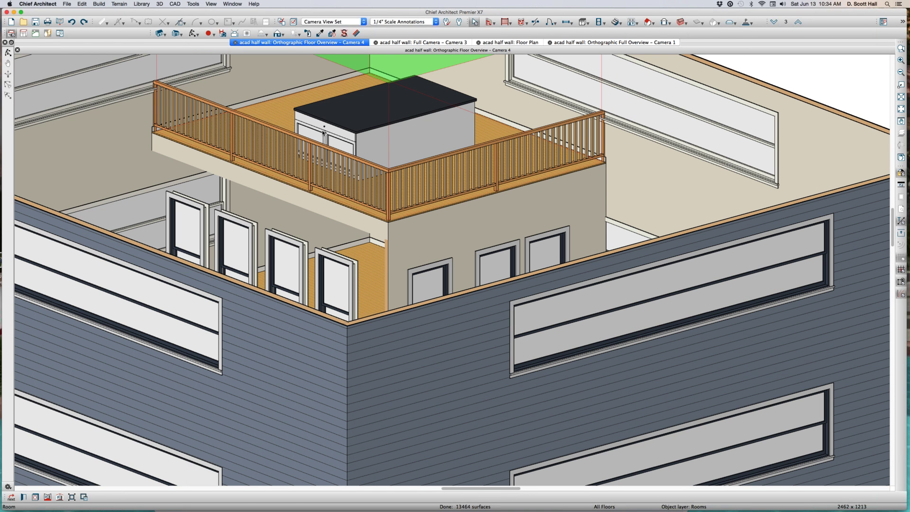
{"action": "scroll", "coordinate": [324, 131], "scroll_direction": "down", "scroll_amount": 5}
{"action": "left_click", "coordinate": [326, 171]}
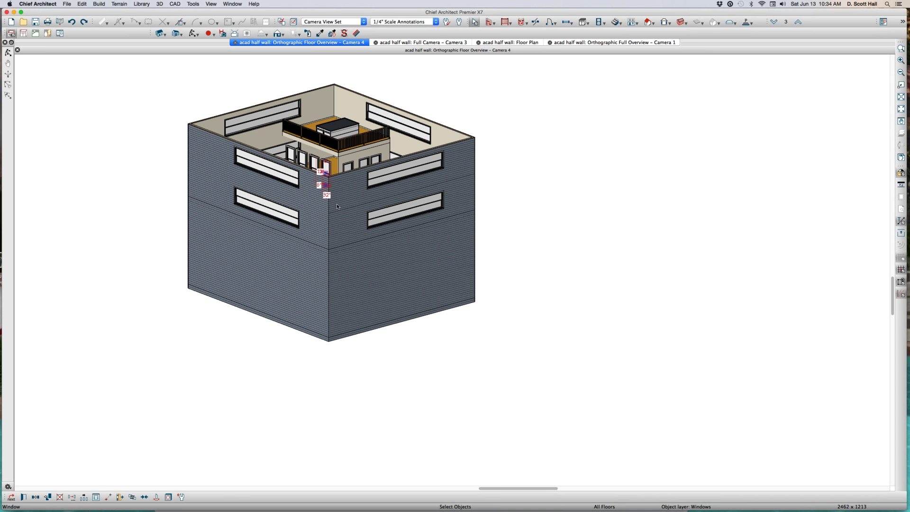
Tile the floor plan and 3D views vertically, and orbit the full overview toward the platform.
{"action": "key", "text": "super+w"}
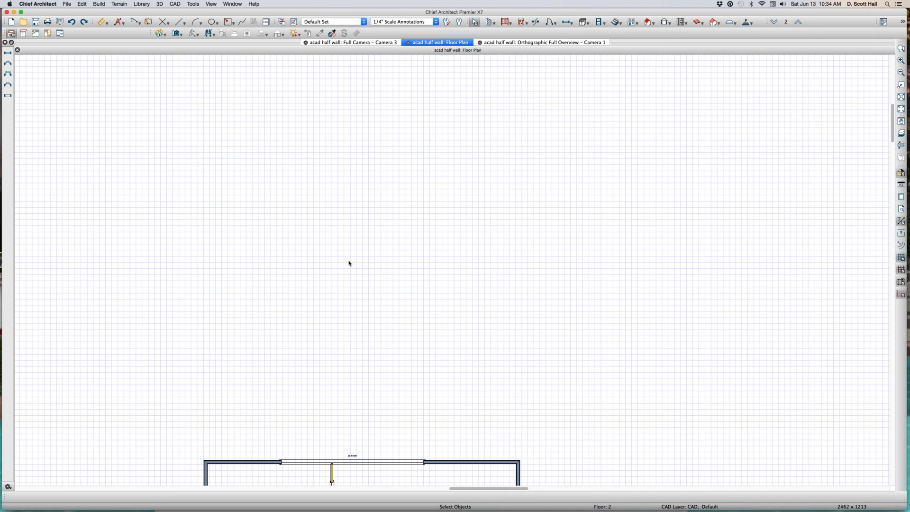
{"action": "scroll", "coordinate": [370, 284], "scroll_direction": "down", "scroll_amount": 5}
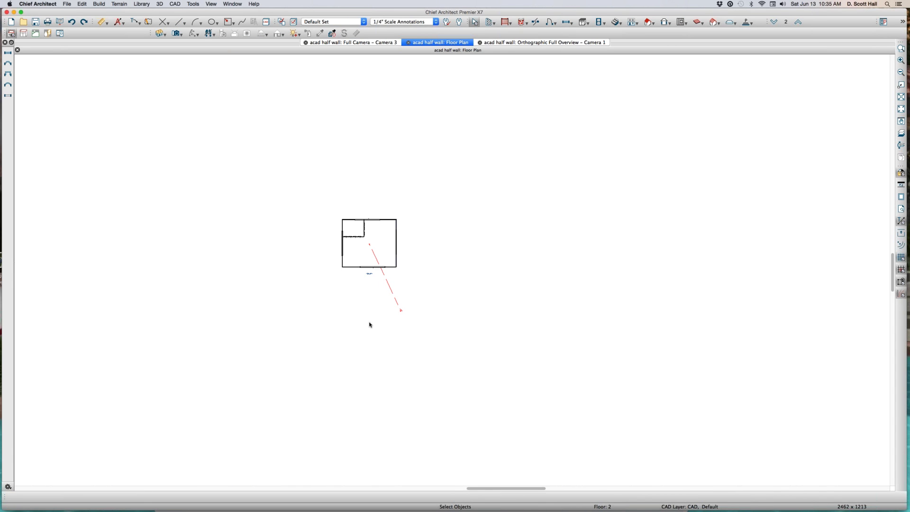
{"action": "key", "text": "super+shift+t"}
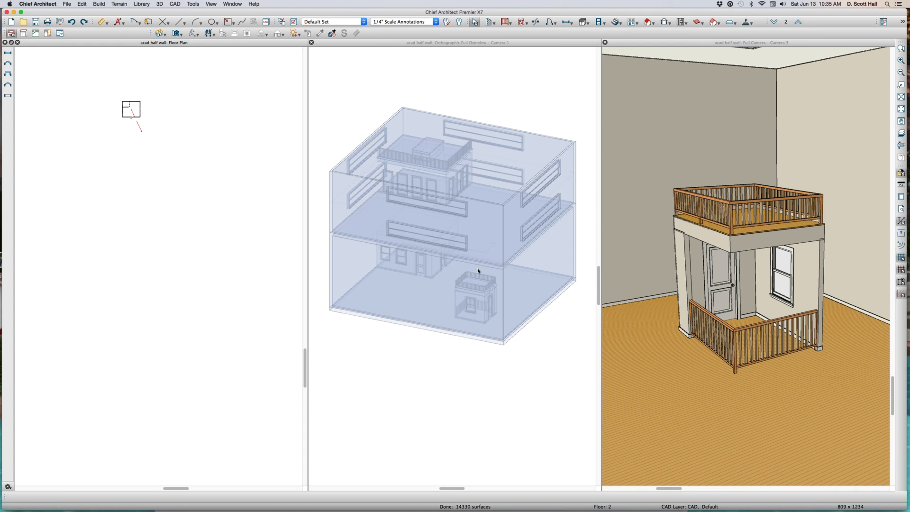
{"action": "left_click", "coordinate": [477, 269]}
{"action": "middle_click_drag", "start_coordinate": [469, 281], "coordinate": [466, 285]}
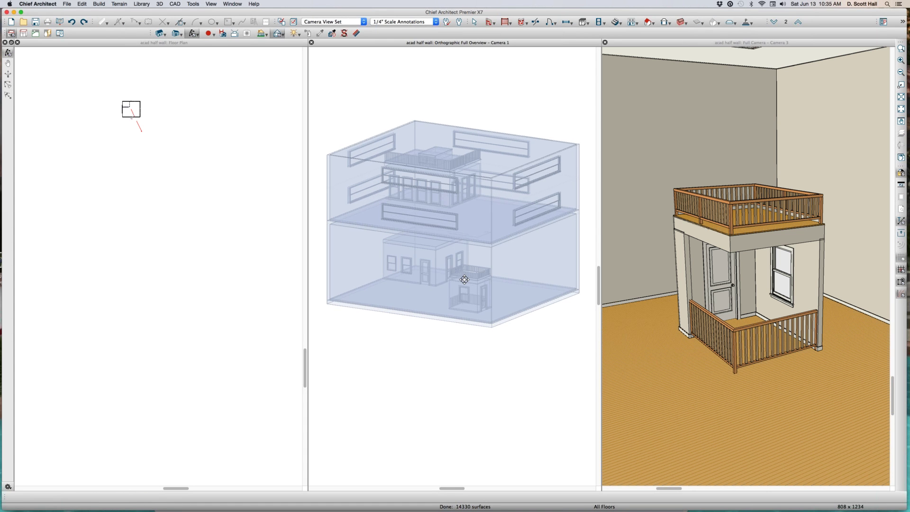
{"action": "scroll", "coordinate": [464, 285], "scroll_direction": "up", "scroll_amount": 2}
{"action": "scroll", "coordinate": [476, 277], "scroll_direction": "up", "scroll_amount": 2}
{"action": "key", "text": "space"}
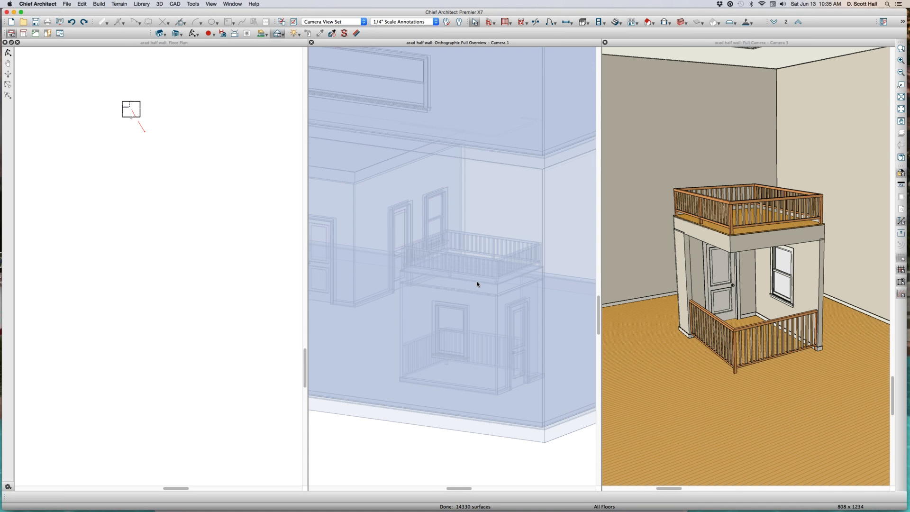
{"action": "scroll", "coordinate": [477, 284], "scroll_direction": "down", "scroll_amount": 2}
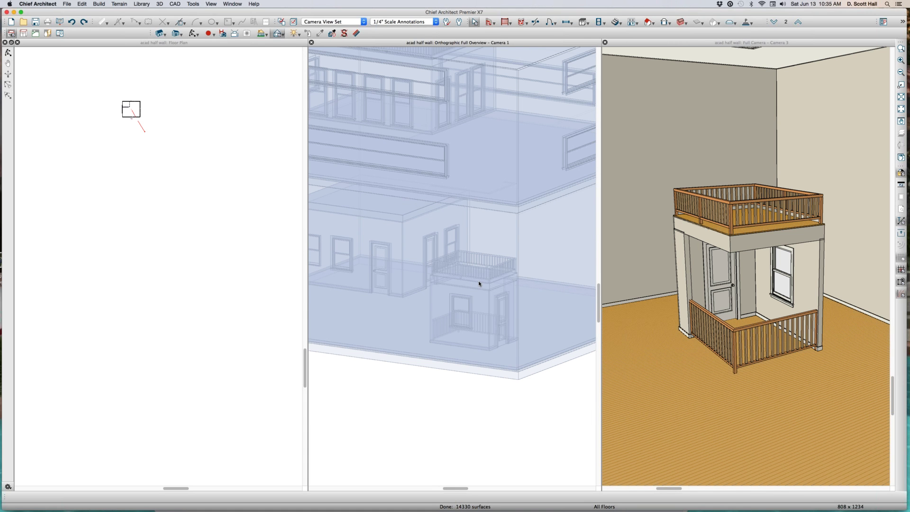
{"action": "left_click", "coordinate": [139, 214]}
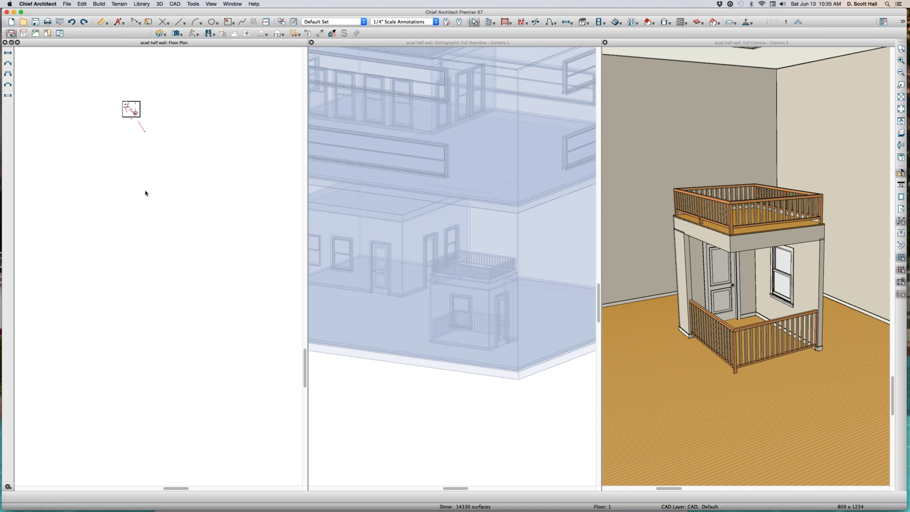
{"action": "scroll", "coordinate": [166, 114], "scroll_direction": "up", "scroll_amount": 1}
{"action": "scroll", "coordinate": [165, 113], "scroll_direction": "down", "scroll_amount": 2}
{"action": "scroll", "coordinate": [106, 100], "scroll_direction": "up", "scroll_amount": 2}
{"action": "scroll", "coordinate": [104, 100], "scroll_direction": "up", "scroll_amount": 1}
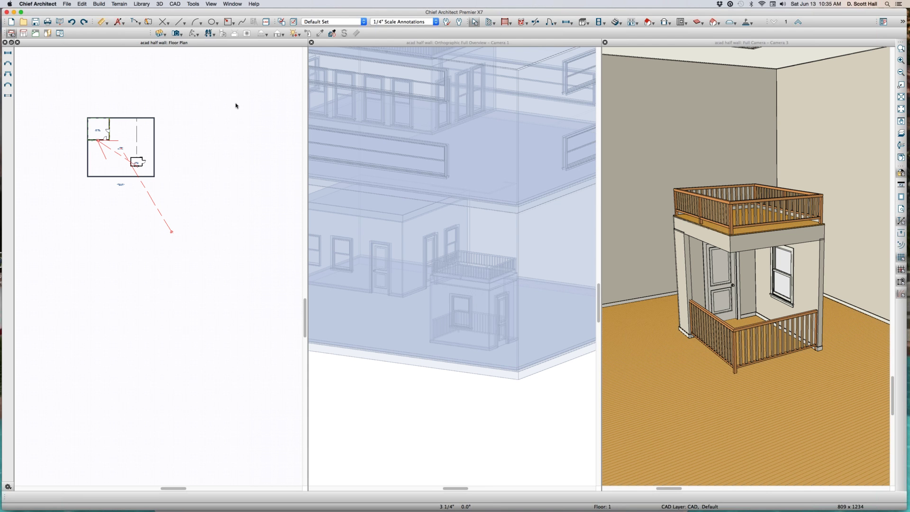
{"action": "scroll", "coordinate": [125, 125], "scroll_direction": "up", "scroll_amount": 2}
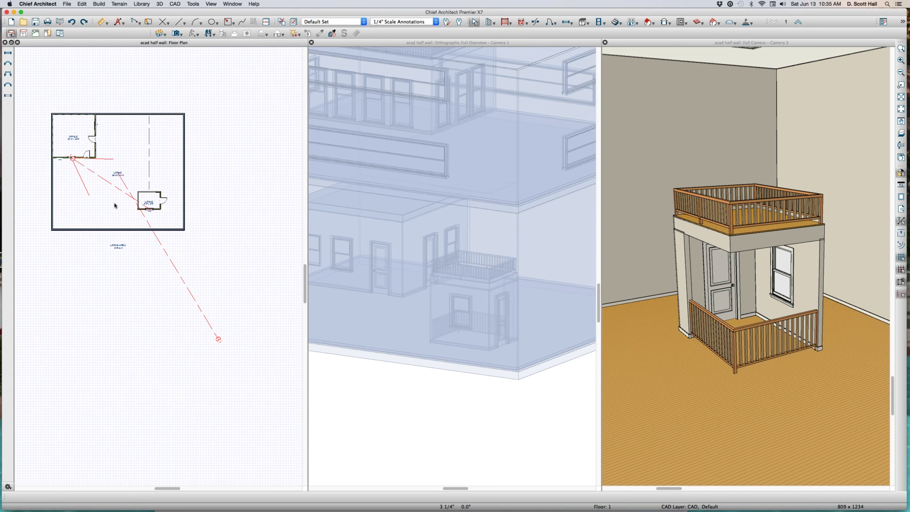
Inspect the Living, Office and small rooms on floor 1, then move up to floor 2.
{"action": "left_click", "coordinate": [113, 207]}
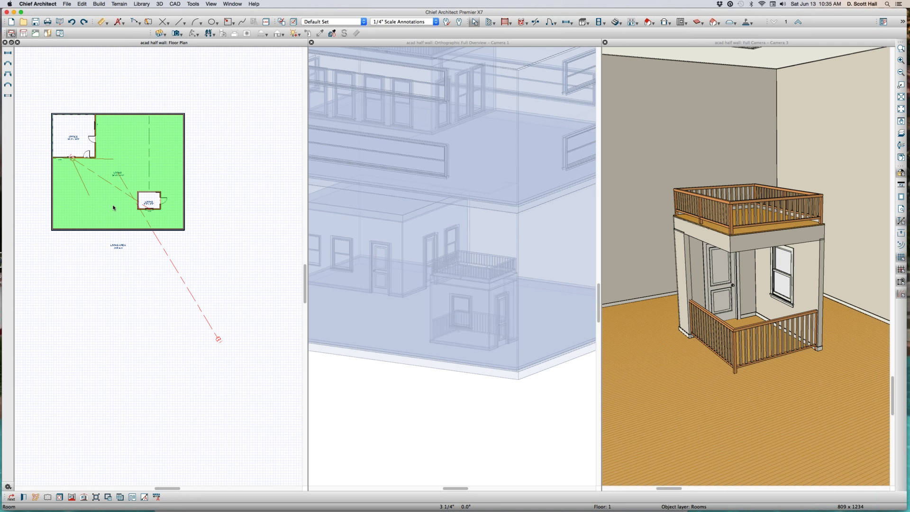
{"action": "left_click", "coordinate": [79, 130]}
{"action": "left_click", "coordinate": [103, 198]}
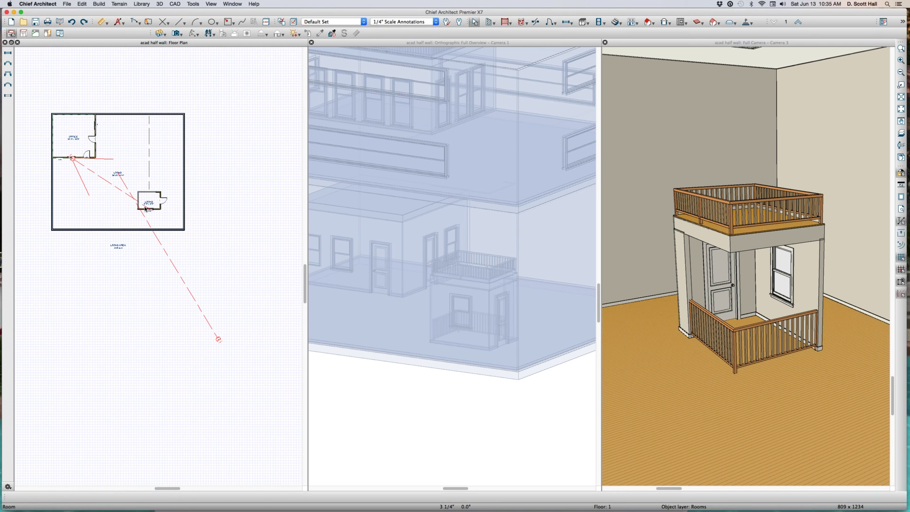
{"action": "left_click", "coordinate": [152, 204]}
{"action": "scroll", "coordinate": [151, 201], "scroll_direction": "up", "scroll_amount": 1}
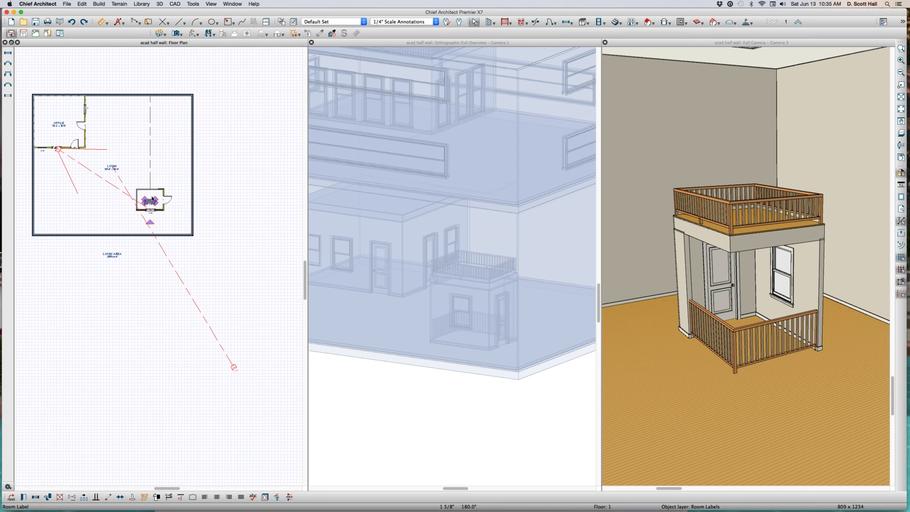
{"action": "left_click", "coordinate": [153, 197]}
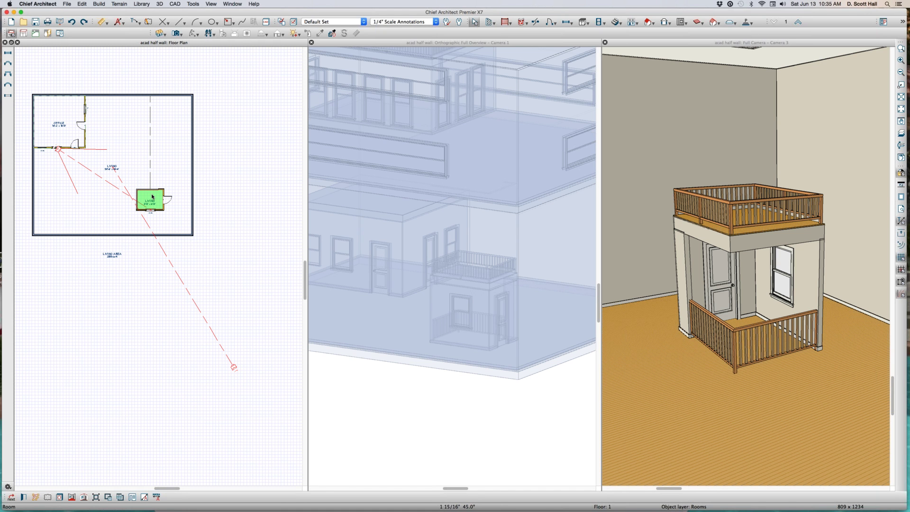
{"action": "key", "text": "Page_Up"}
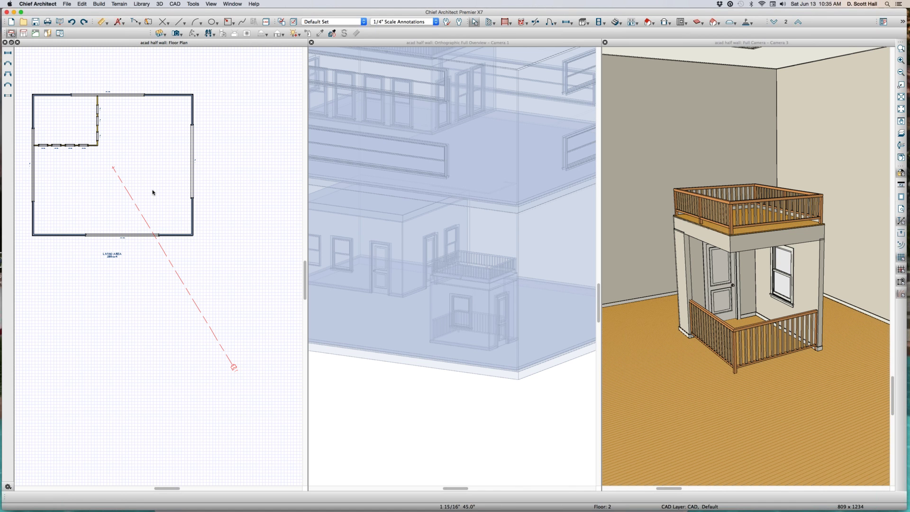
Place a base cabinet in the L-shaped floor-2 room and stretch it wider and deeper.
{"action": "left_click", "coordinate": [152, 193]}
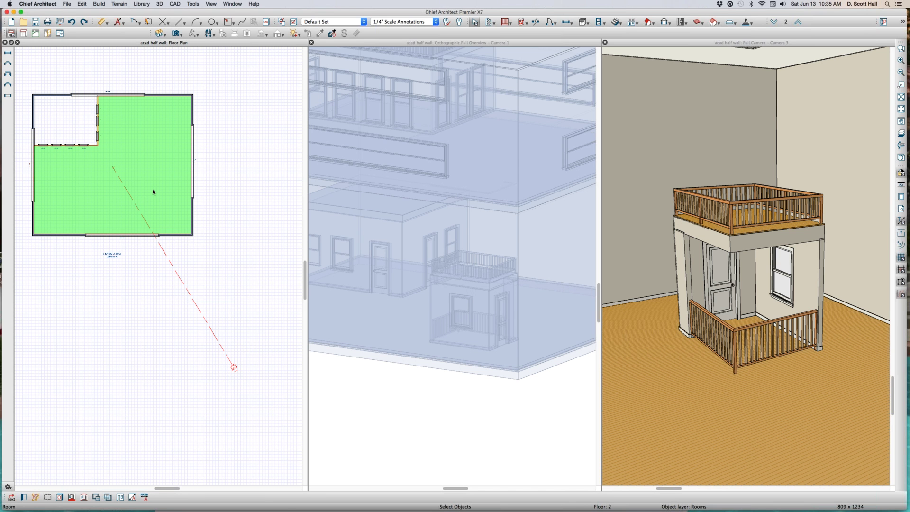
{"action": "key", "text": "c"}
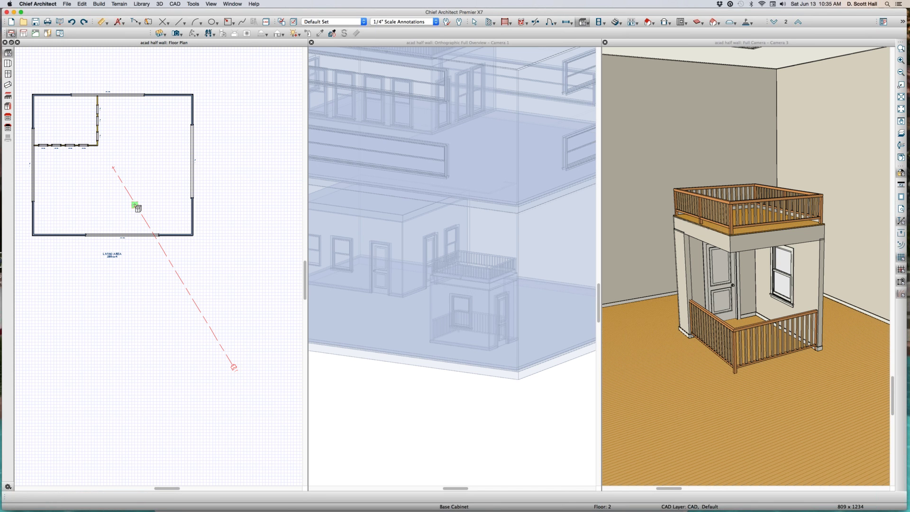
{"action": "left_click", "coordinate": [135, 206]}
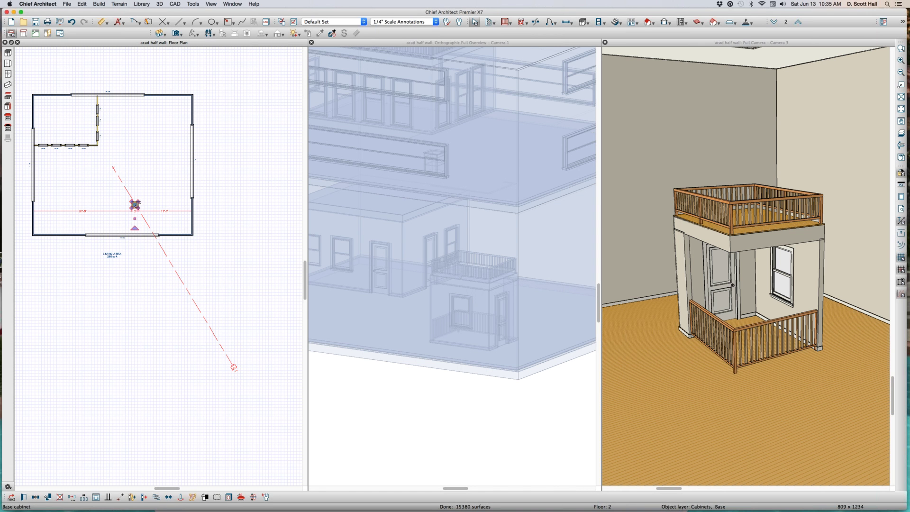
{"action": "scroll", "coordinate": [135, 204], "scroll_direction": "up", "scroll_amount": 3}
{"action": "left_click_drag", "start_coordinate": [139, 207], "coordinate": [188, 213]}
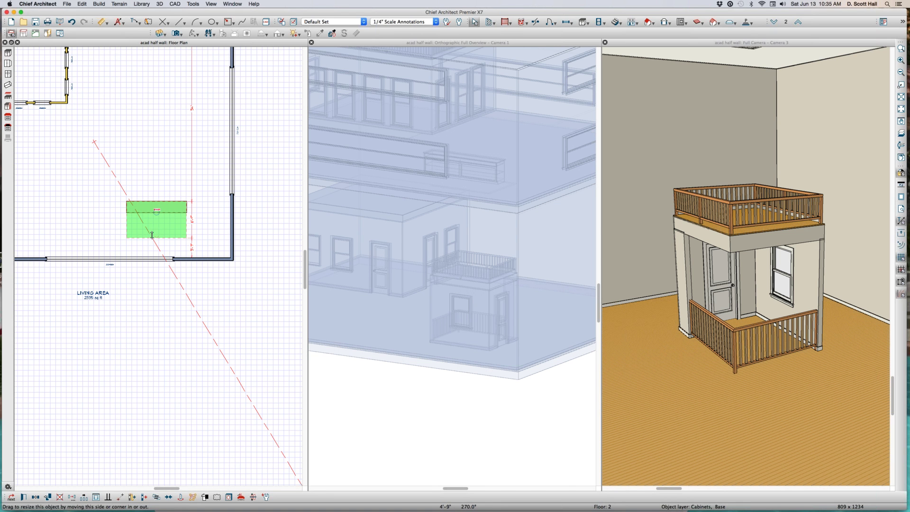
{"action": "left_click_drag", "start_coordinate": [158, 234], "coordinate": [159, 240]}
Go down to floor 1 and open its 3D floor overview.
{"action": "key", "text": "Page_Down"}
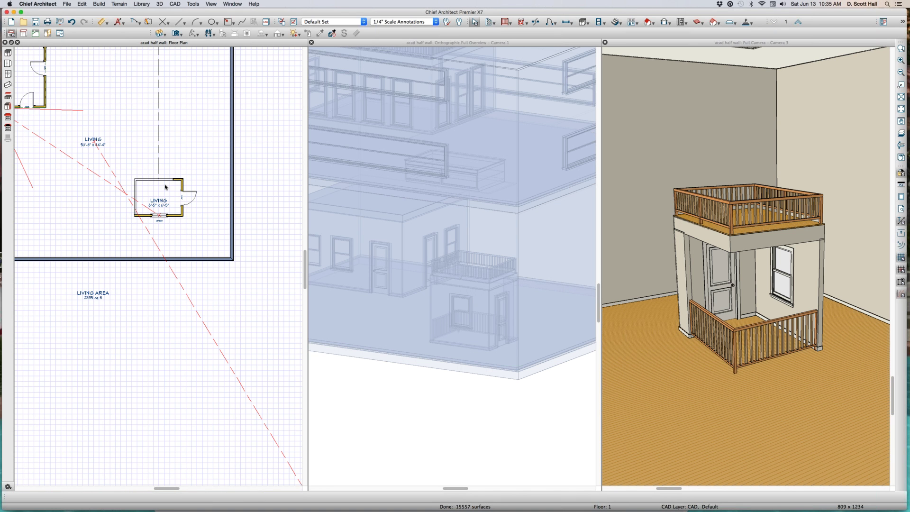
{"action": "left_click", "coordinate": [166, 190]}
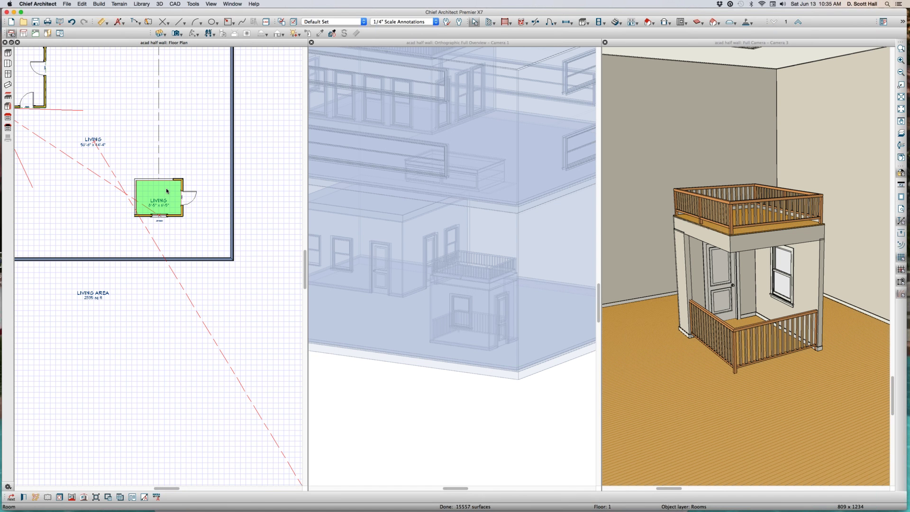
{"action": "key", "text": "super+shift+f"}
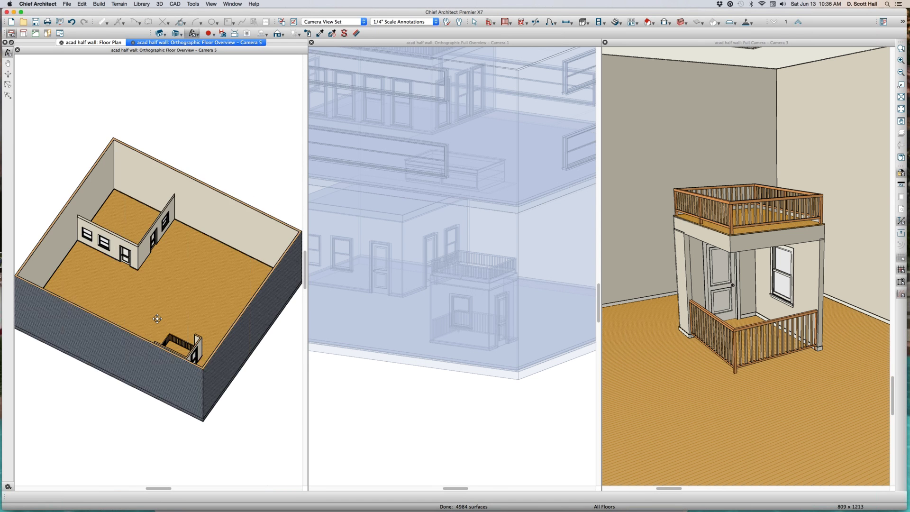
{"action": "scroll", "coordinate": [156, 315], "scroll_direction": "up", "scroll_amount": 2}
{"action": "scroll", "coordinate": [173, 366], "scroll_direction": "up", "scroll_amount": 3}
{"action": "scroll", "coordinate": [174, 359], "scroll_direction": "up", "scroll_amount": 3}
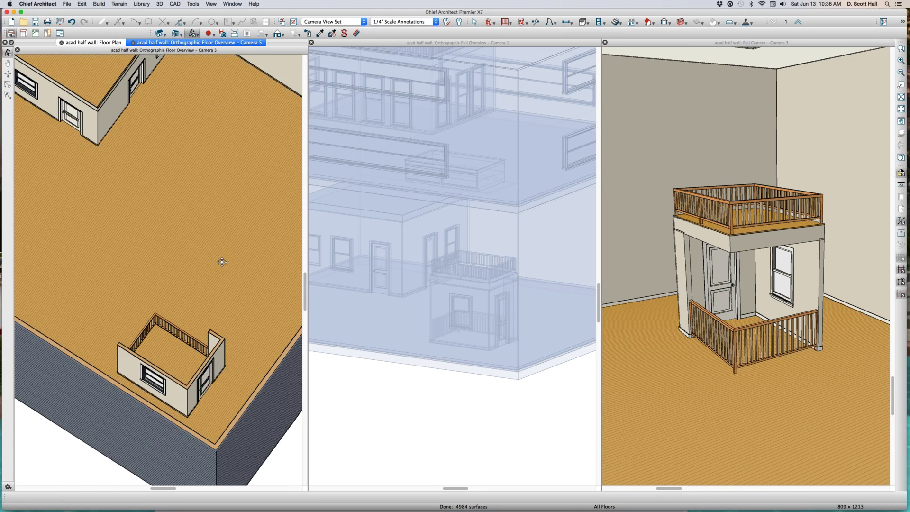
{"action": "scroll", "coordinate": [222, 263], "scroll_direction": "down", "scroll_amount": 3}
{"action": "scroll", "coordinate": [261, 321], "scroll_direction": "up", "scroll_amount": 1}
{"action": "scroll", "coordinate": [261, 320], "scroll_direction": "up", "scroll_amount": 1}
{"action": "scroll", "coordinate": [261, 320], "scroll_direction": "down", "scroll_amount": 1}
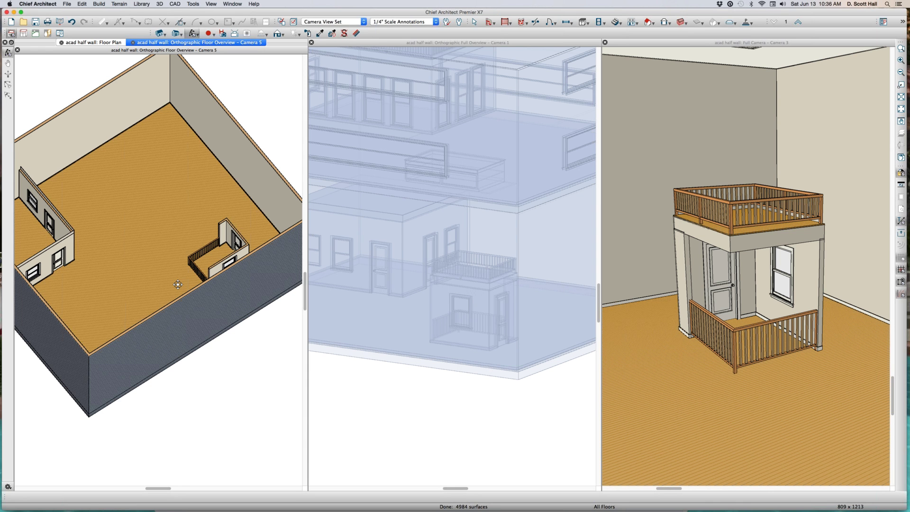
Reopen the floor overview on floor 2 and orbit to a more top-down view.
{"action": "key", "text": "super+w"}
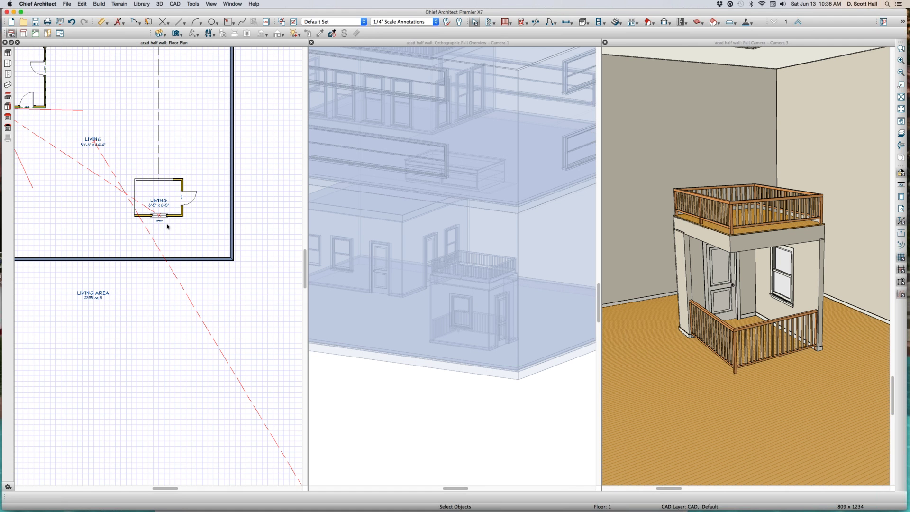
{"action": "key", "text": "Page_Up"}
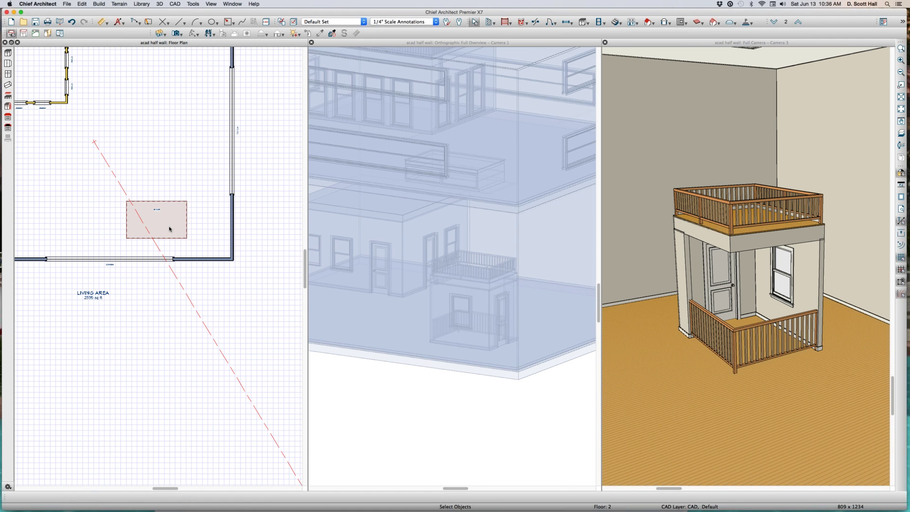
{"action": "key", "text": "F9"}
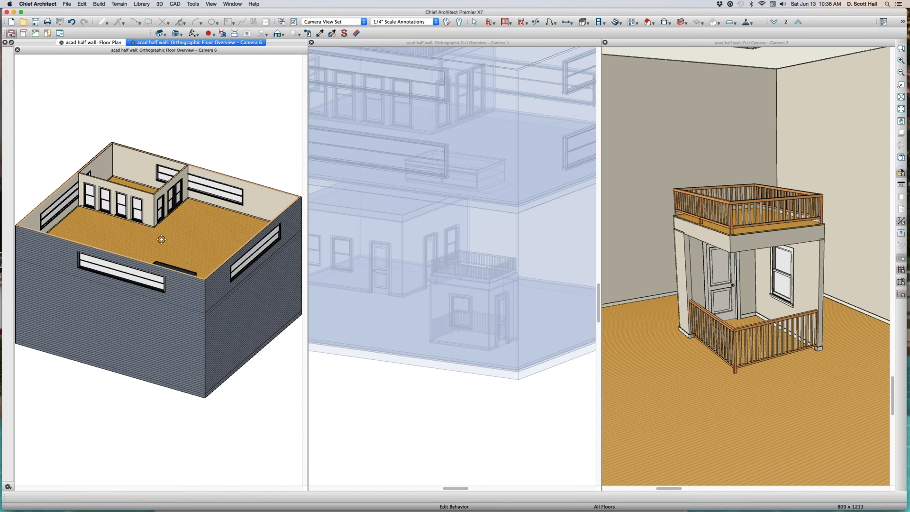
{"action": "left_click_drag", "start_coordinate": [162, 241], "coordinate": [223, 162]}
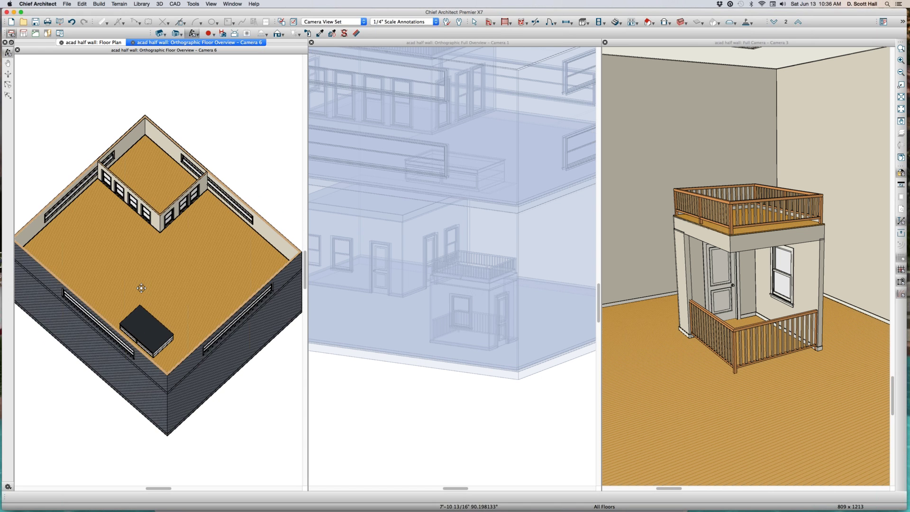
{"action": "scroll", "coordinate": [222, 163], "scroll_direction": "down", "scroll_amount": 5}
{"action": "left_click_drag", "start_coordinate": [192, 244], "coordinate": [126, 250]}
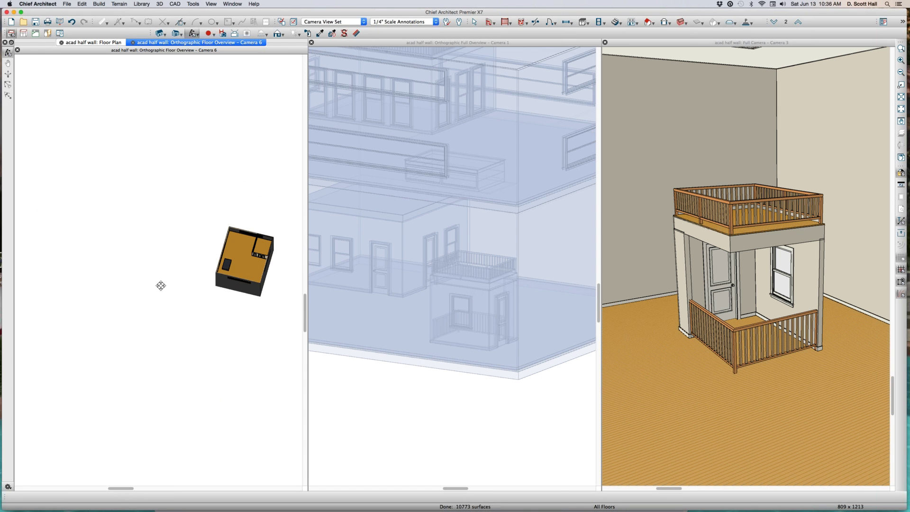
{"action": "mouse_move", "coordinate": [161, 285]}
{"action": "left_mouse_down"}
{"action": "mouse_move", "coordinate": [248, 284]}
{"action": "mouse_move", "coordinate": [206, 263]}
{"action": "left_mouse_up"}
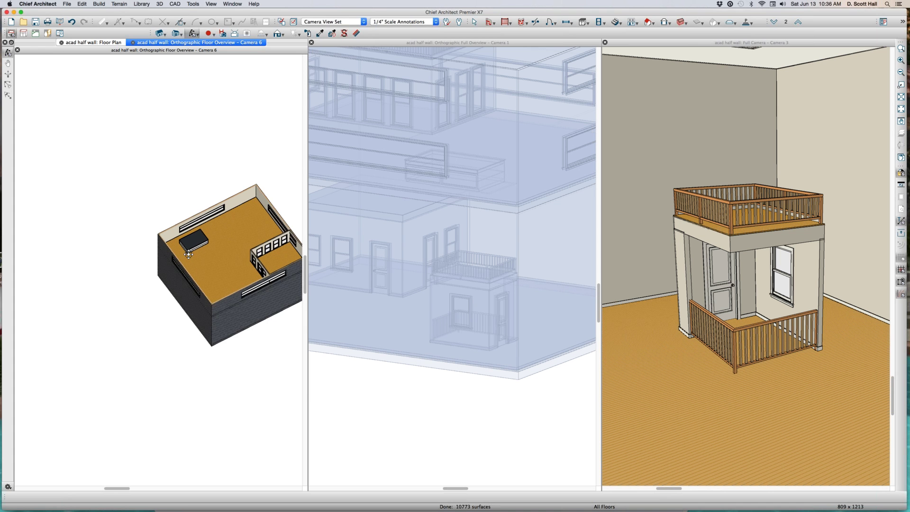
{"action": "scroll", "coordinate": [205, 264], "scroll_direction": "up", "scroll_amount": 3}
{"action": "scroll", "coordinate": [206, 263], "scroll_direction": "up", "scroll_amount": 2}
Delete the selected ceiling platform and orbit until the whole room is visible.
{"action": "left_click", "coordinate": [234, 261]}
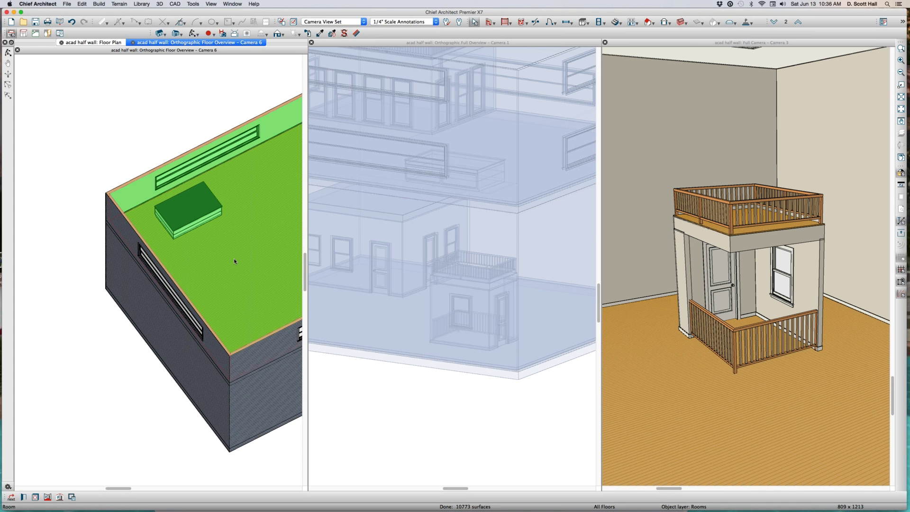
{"action": "scroll", "coordinate": [234, 258], "scroll_direction": "up", "scroll_amount": 1}
{"action": "key", "text": "Escape"}
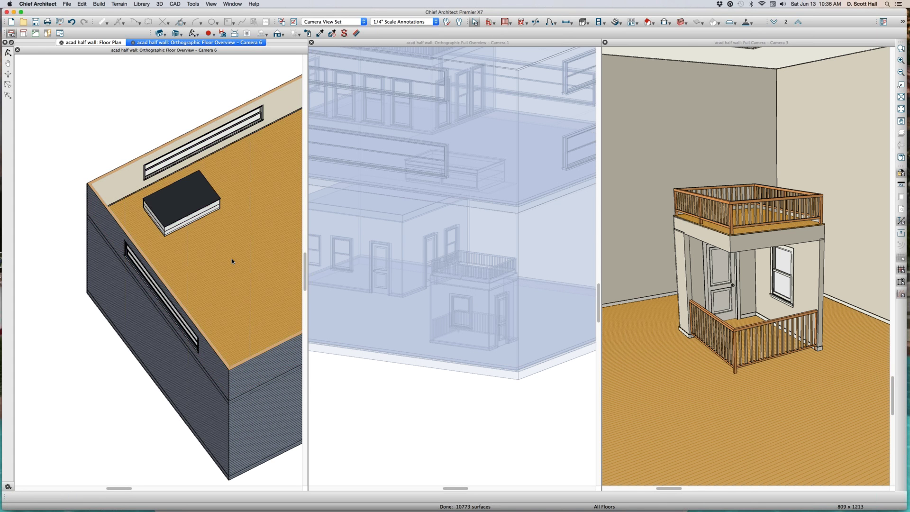
{"action": "left_click", "coordinate": [205, 247]}
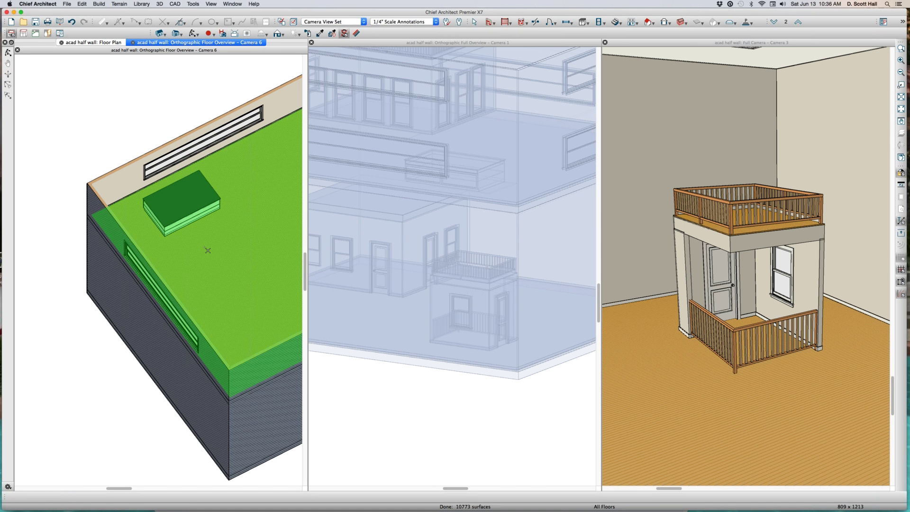
{"action": "left_click", "coordinate": [213, 273]}
{"action": "left_click", "coordinate": [228, 338]}
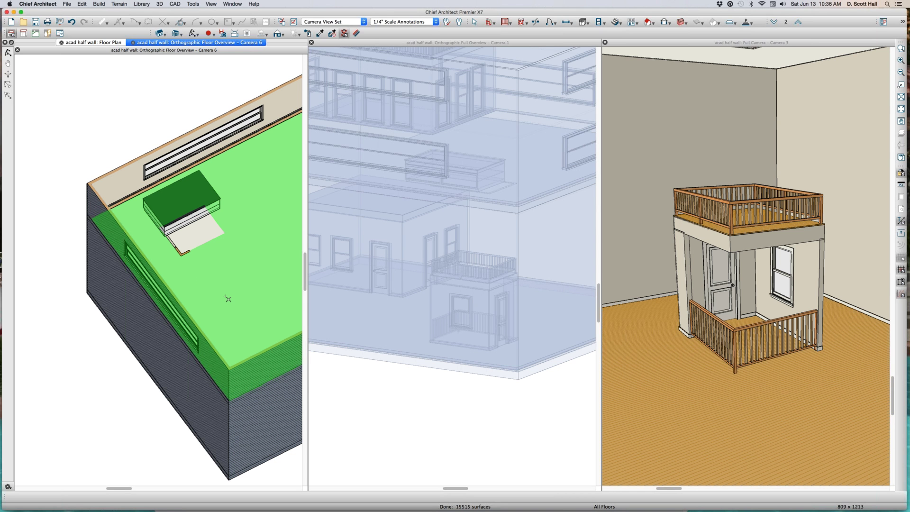
{"action": "key", "text": "Delete"}
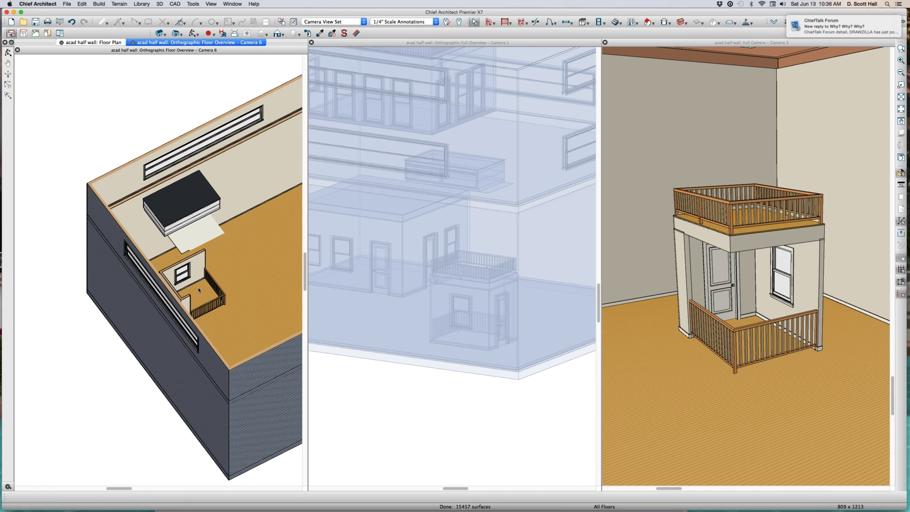
{"action": "scroll", "coordinate": [205, 306], "scroll_direction": "down", "scroll_amount": 1}
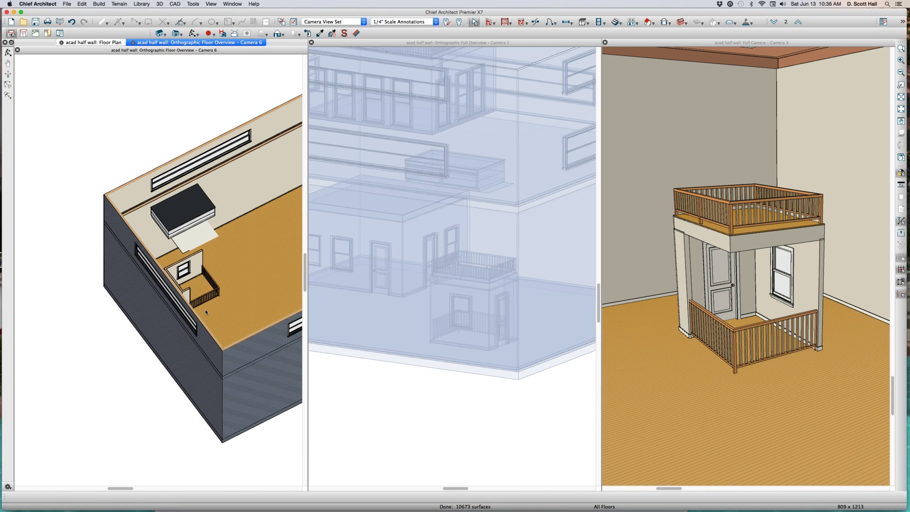
{"action": "left_click_drag", "start_coordinate": [217, 305], "coordinate": [146, 295]}
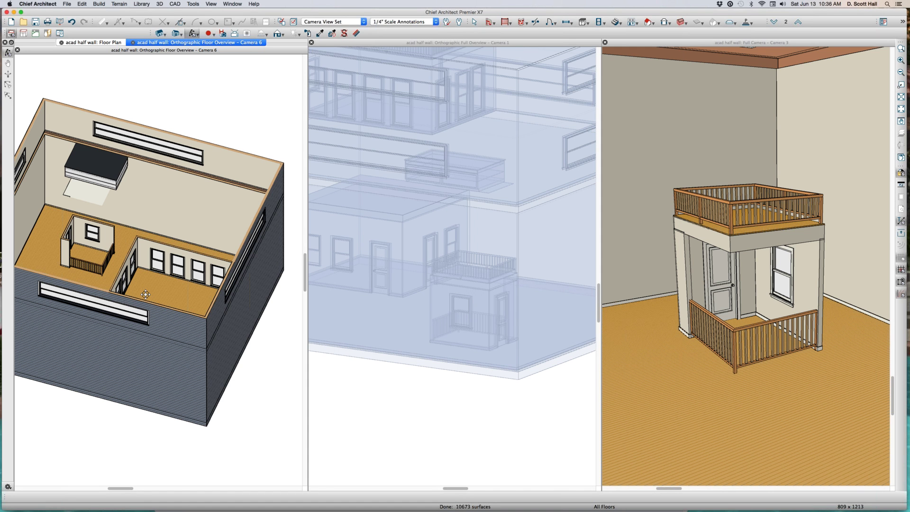
{"action": "scroll", "coordinate": [145, 294], "scroll_direction": "down", "scroll_amount": 5}
{"action": "scroll", "coordinate": [132, 285], "scroll_direction": "up", "scroll_amount": 3}
{"action": "scroll", "coordinate": [139, 342], "scroll_direction": "up", "scroll_amount": 1}
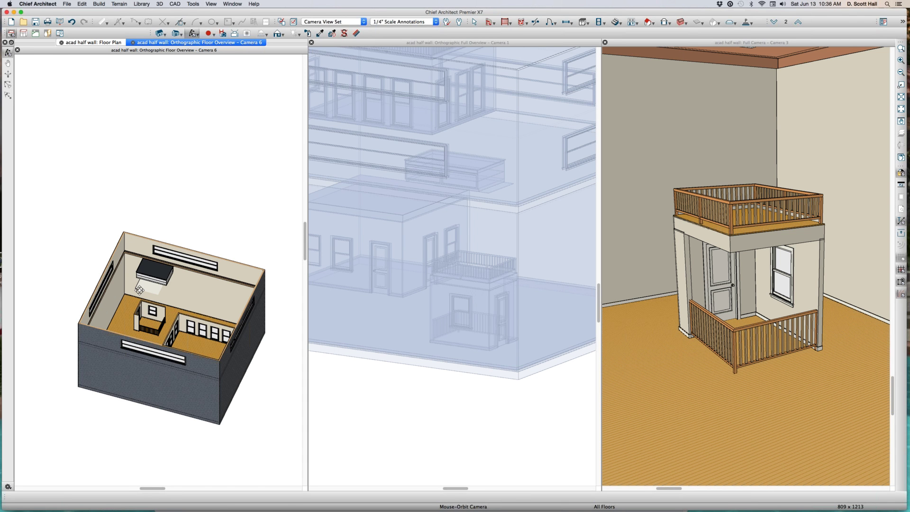
{"action": "scroll", "coordinate": [139, 291], "scroll_direction": "up", "scroll_amount": 1}
{"action": "scroll", "coordinate": [139, 293], "scroll_direction": "up", "scroll_amount": 2}
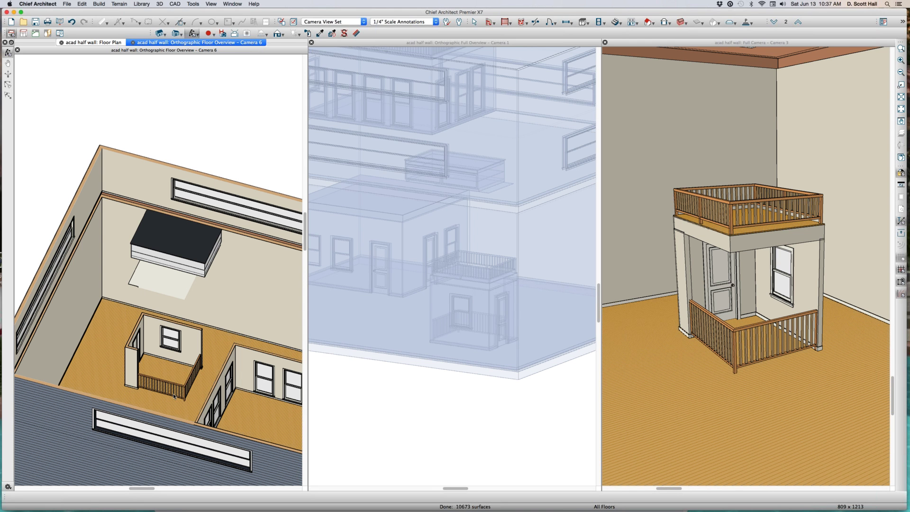
{"action": "key", "text": "space"}
Inspect the railing, pony wall and lower-floor walls, then tile the four views in a grid.
{"action": "left_click", "coordinate": [755, 211]}
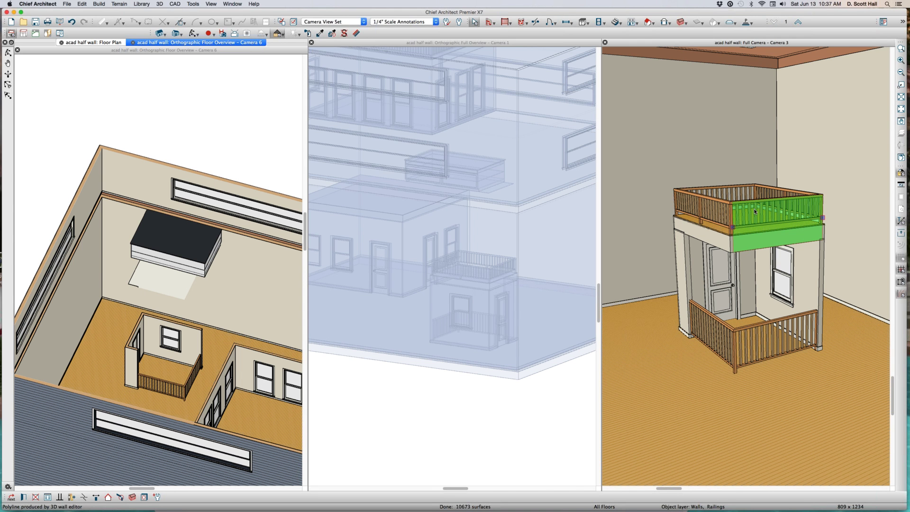
{"action": "left_click", "coordinate": [437, 282]}
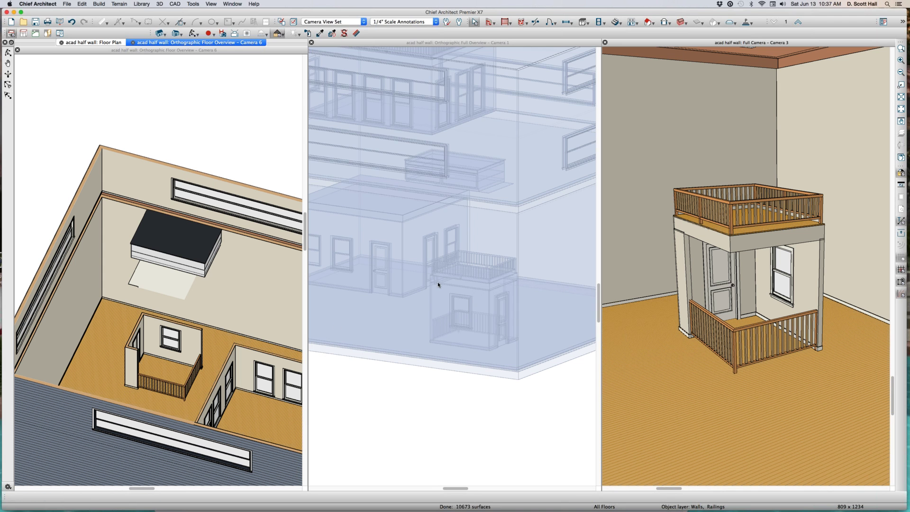
{"action": "scroll", "coordinate": [438, 281], "scroll_direction": "down", "scroll_amount": 2}
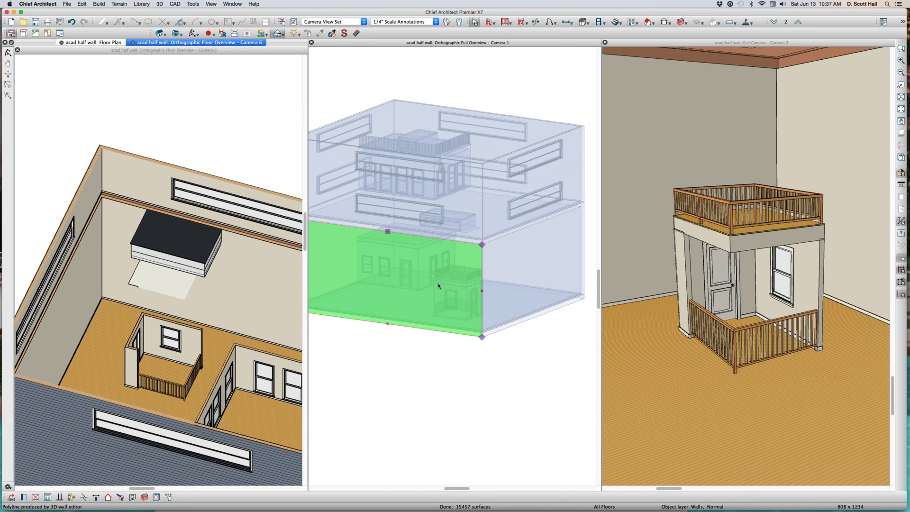
{"action": "key", "text": "Escape"}
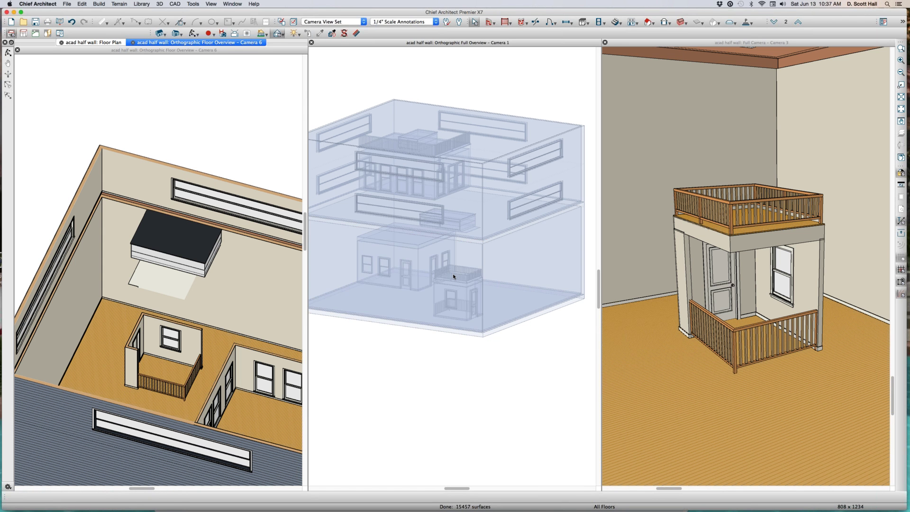
{"action": "scroll", "coordinate": [452, 274], "scroll_direction": "up", "scroll_amount": 3}
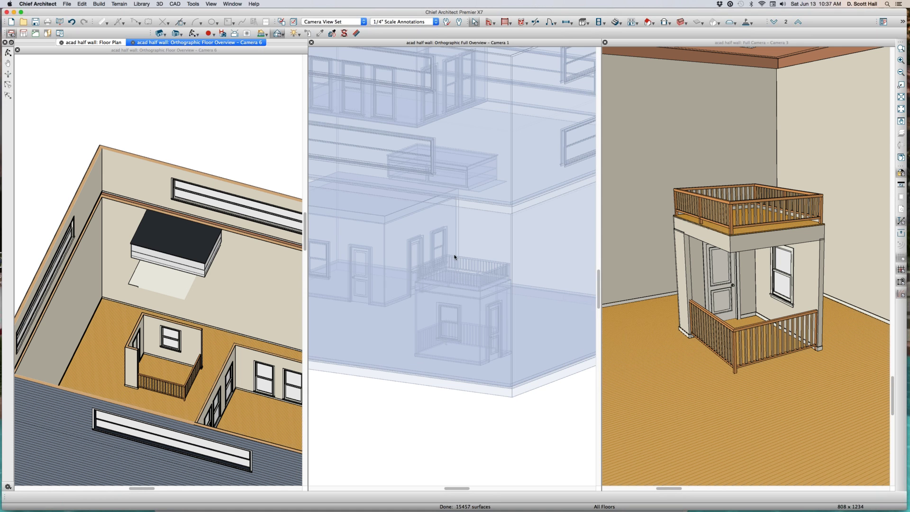
{"action": "left_click", "coordinate": [190, 351]}
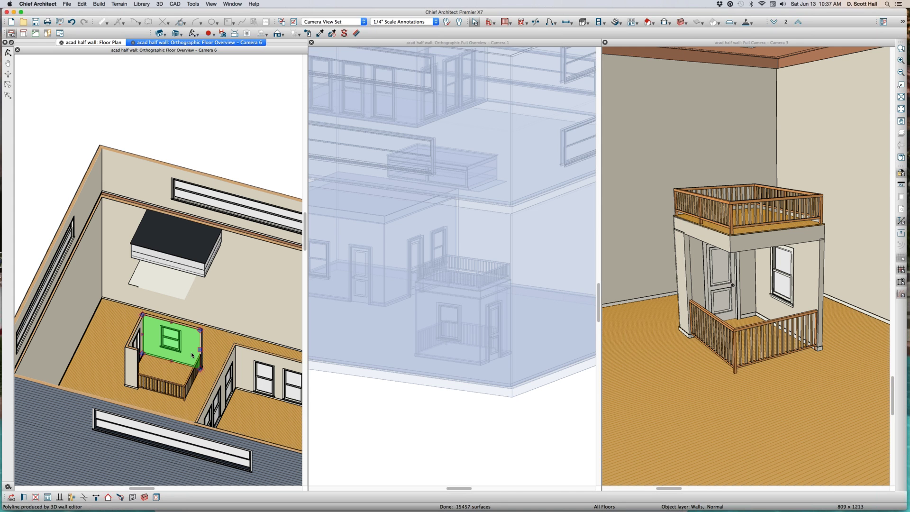
{"action": "key", "text": "Escape"}
{"action": "left_click", "coordinate": [395, 325]}
{"action": "scroll", "coordinate": [421, 316], "scroll_direction": "down", "scroll_amount": 3}
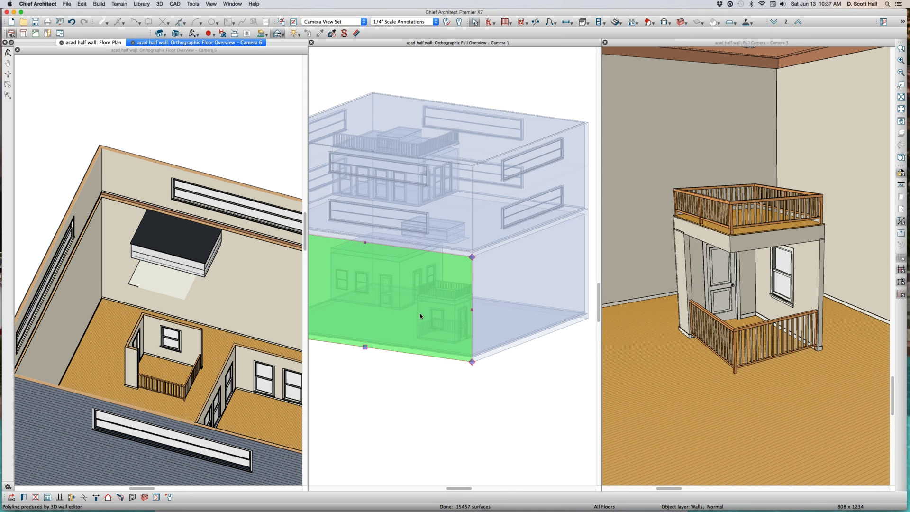
{"action": "key", "text": "Escape"}
{"action": "scroll", "coordinate": [428, 300], "scroll_direction": "up", "scroll_amount": 3}
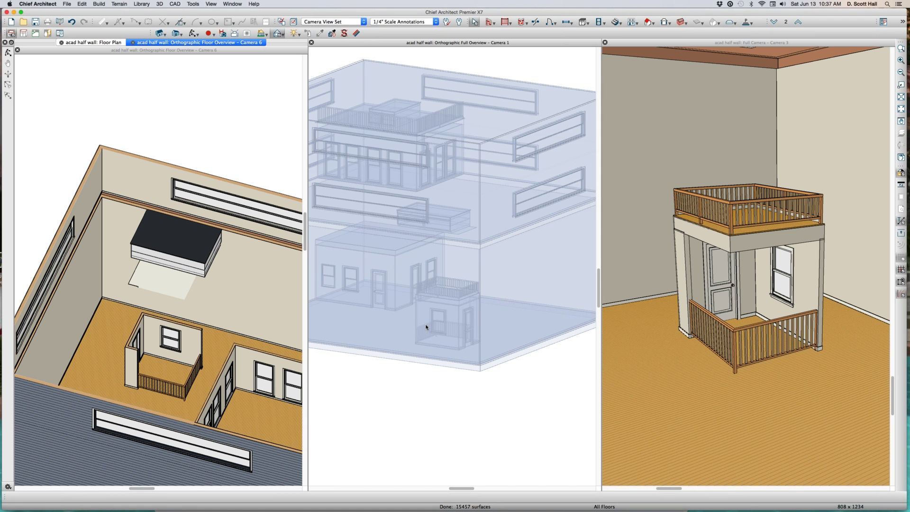
{"action": "key", "text": "super+t"}
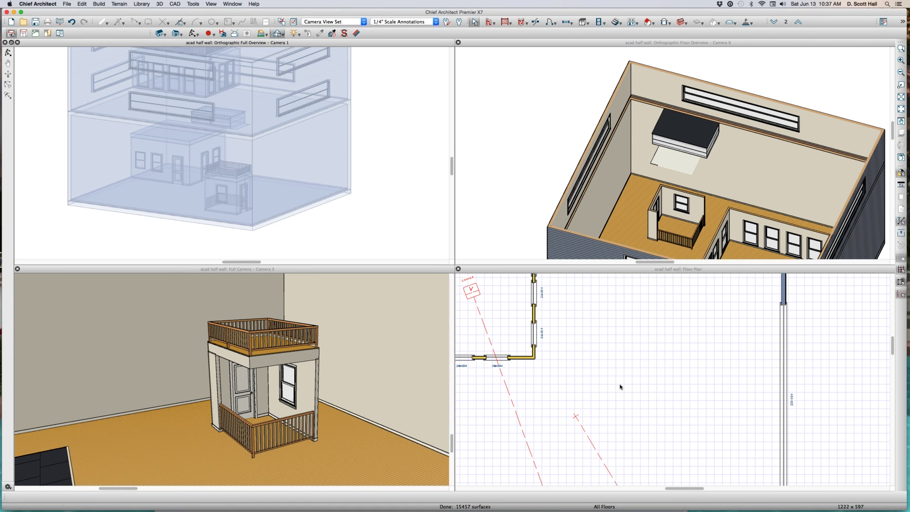
{"action": "scroll", "coordinate": [639, 377], "scroll_direction": "down", "scroll_amount": 3}
On floor 5, place a base cabinet in the small room, widen it and move it up 1'.
{"action": "left_click", "coordinate": [639, 377]}
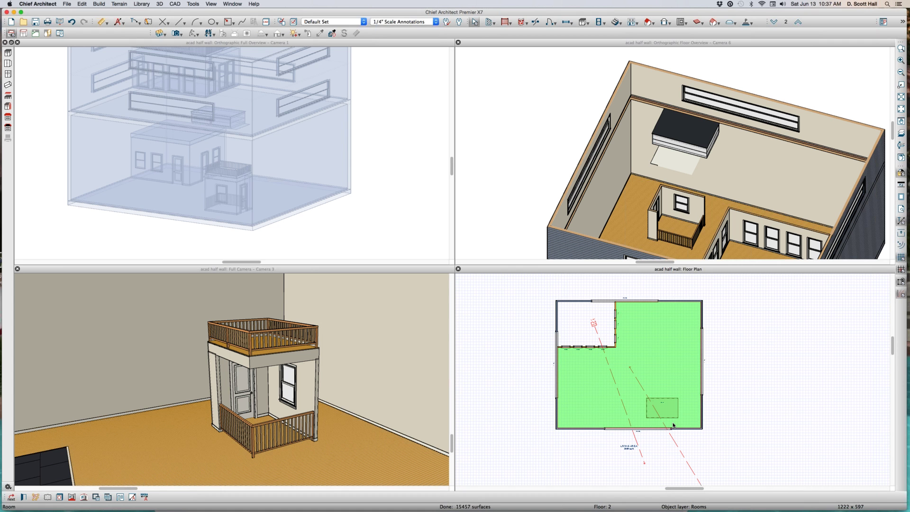
{"action": "key", "text": "Page_Up"}
{"action": "key", "text": "Page_Up"}
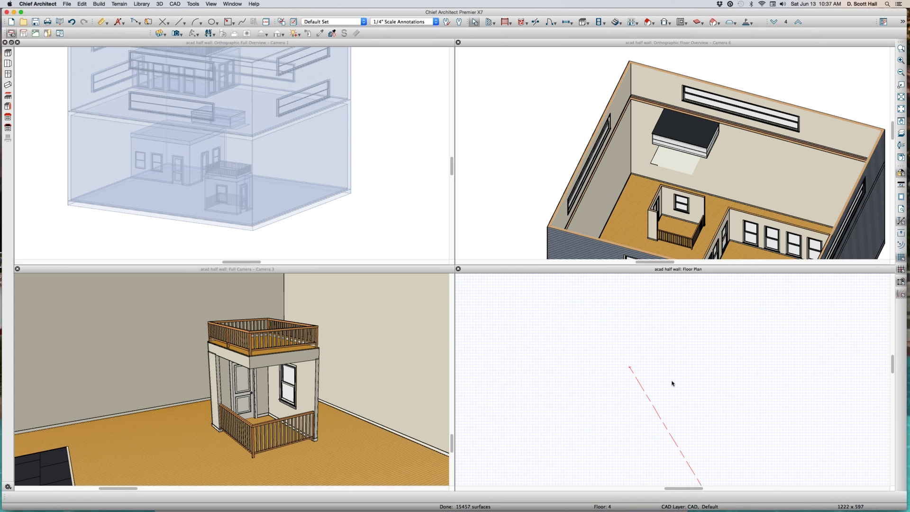
{"action": "key", "text": "Page_Up"}
{"action": "scroll", "coordinate": [666, 398], "scroll_direction": "up", "scroll_amount": 3}
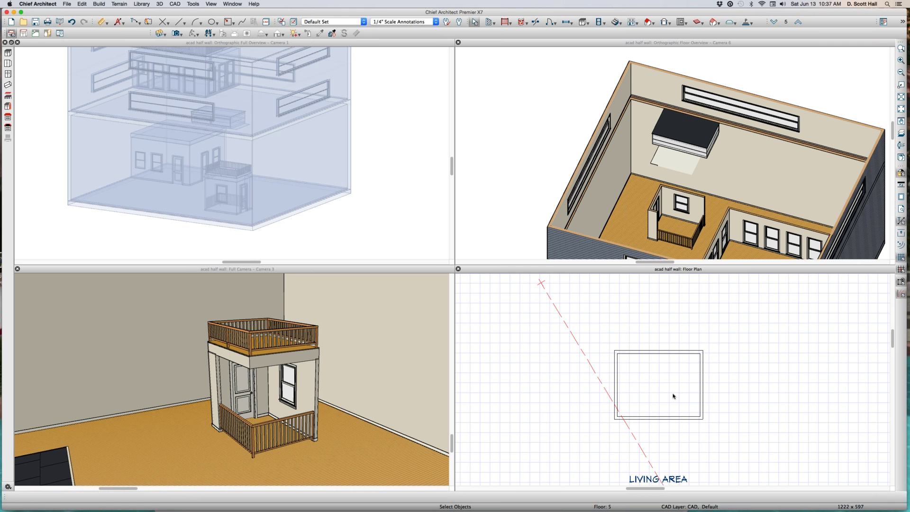
{"action": "key", "text": "b"}
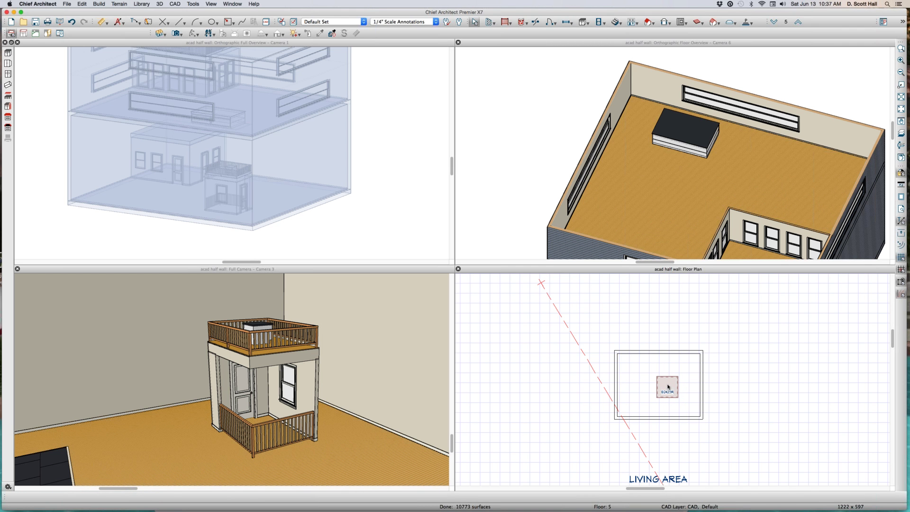
{"action": "left_click", "coordinate": [668, 389]}
{"action": "left_click_drag", "start_coordinate": [613, 394], "coordinate": [638, 386]}
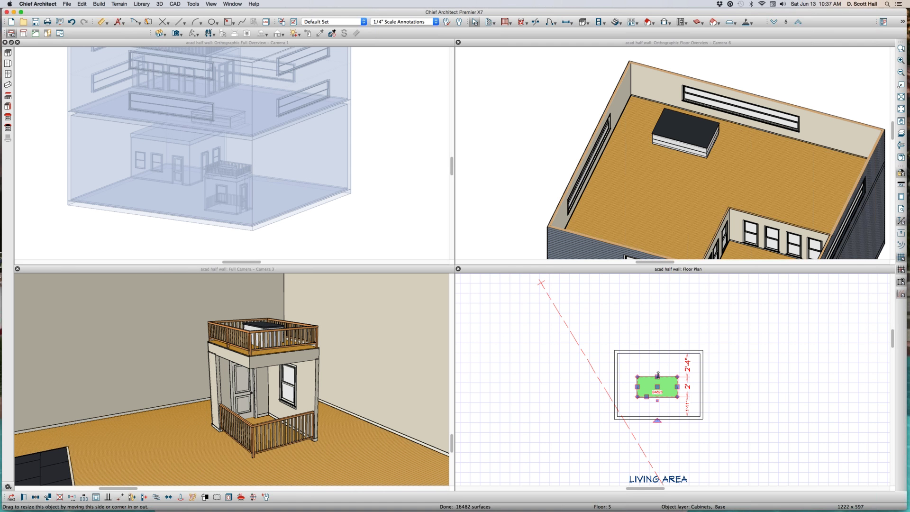
{"action": "left_click_drag", "start_coordinate": [657, 386], "coordinate": [657, 376]}
{"action": "scroll", "coordinate": [325, 370], "scroll_direction": "up", "scroll_amount": 3}
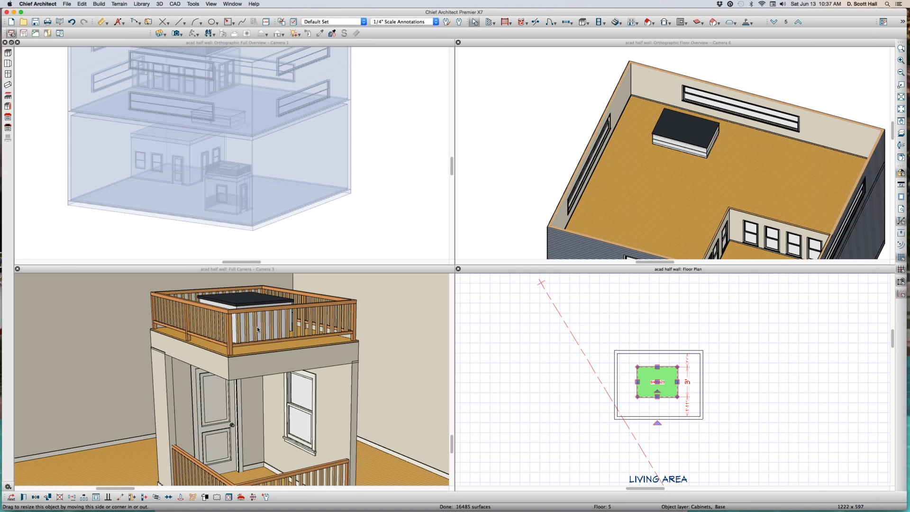
{"action": "scroll", "coordinate": [285, 335], "scroll_direction": "down", "scroll_amount": 3}
{"action": "scroll", "coordinate": [258, 298], "scroll_direction": "up", "scroll_amount": 3}
{"action": "scroll", "coordinate": [258, 298], "scroll_direction": "up", "scroll_amount": 2}
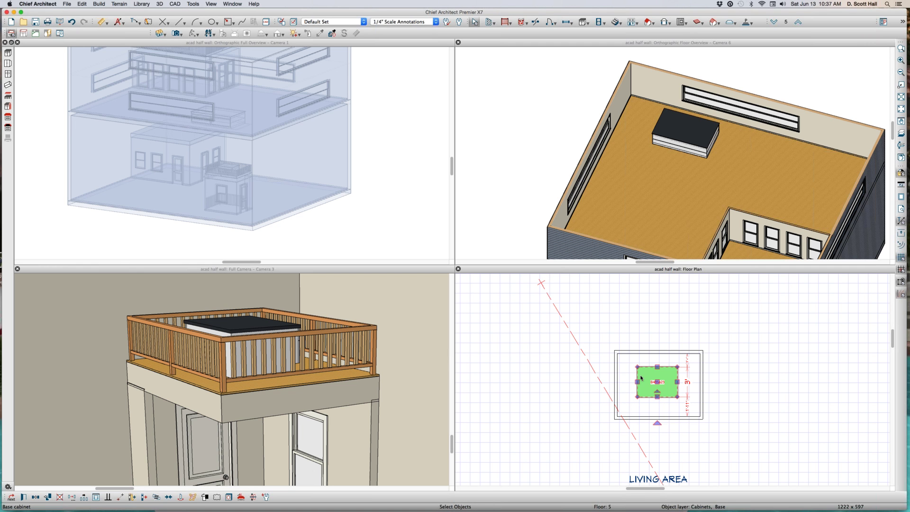
{"action": "left_click", "coordinate": [662, 415]}
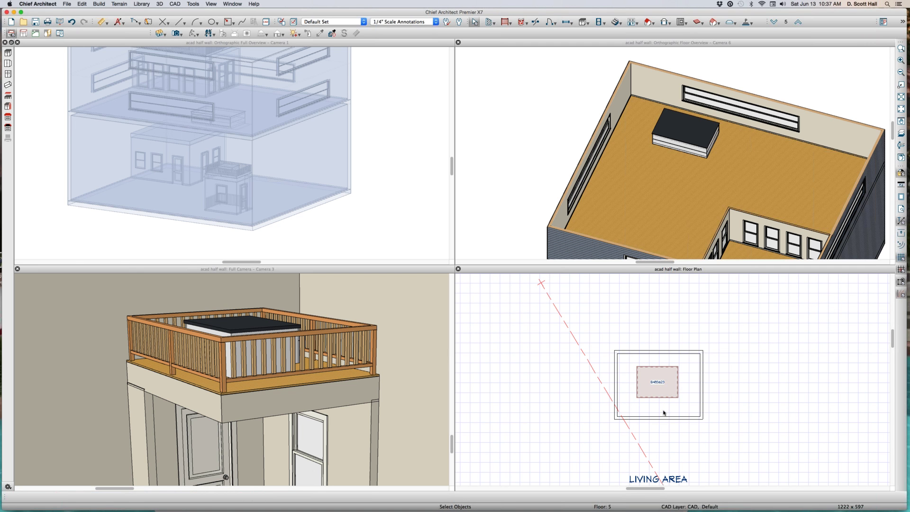
Check the room's structure settings in Room Specification, then close without changes.
{"action": "double_click", "coordinate": [643, 392]}
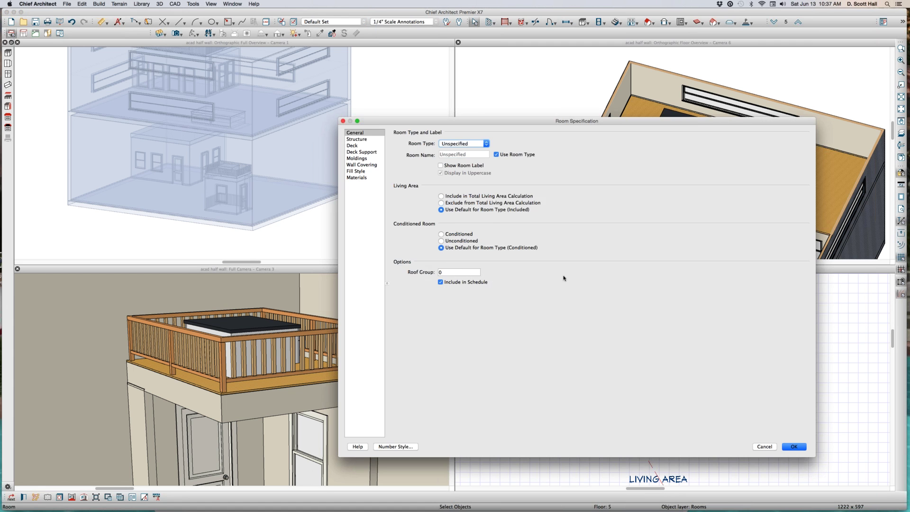
{"action": "left_click", "coordinate": [358, 140]}
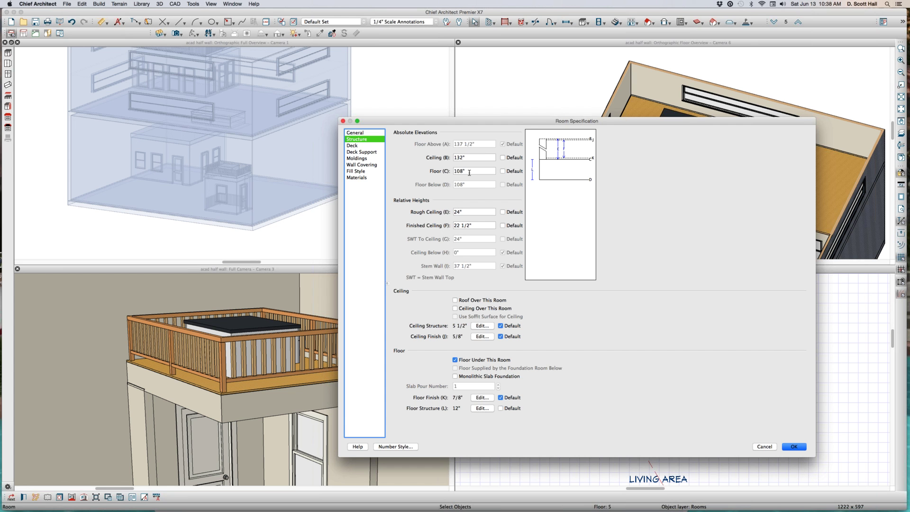
{"action": "left_click", "coordinate": [764, 445]}
{"action": "left_click", "coordinate": [596, 398]}
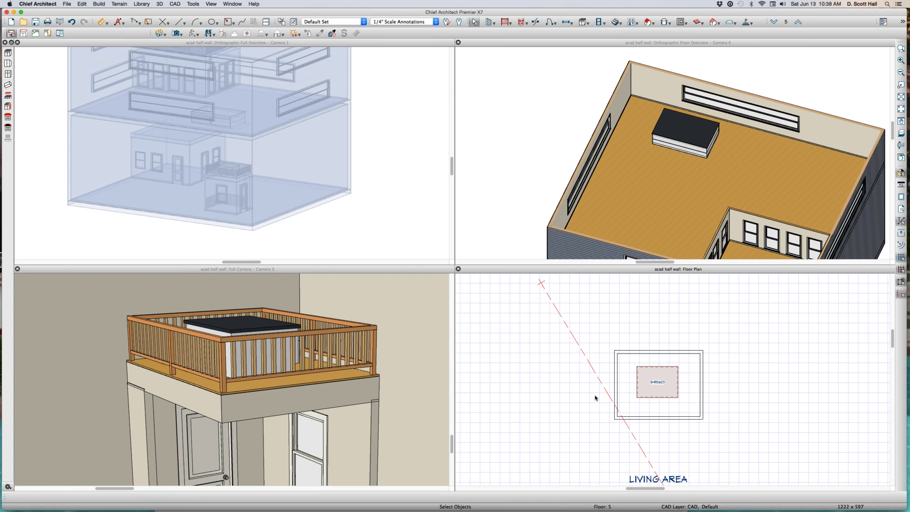
{"action": "scroll", "coordinate": [598, 332], "scroll_direction": "down", "scroll_amount": 1}
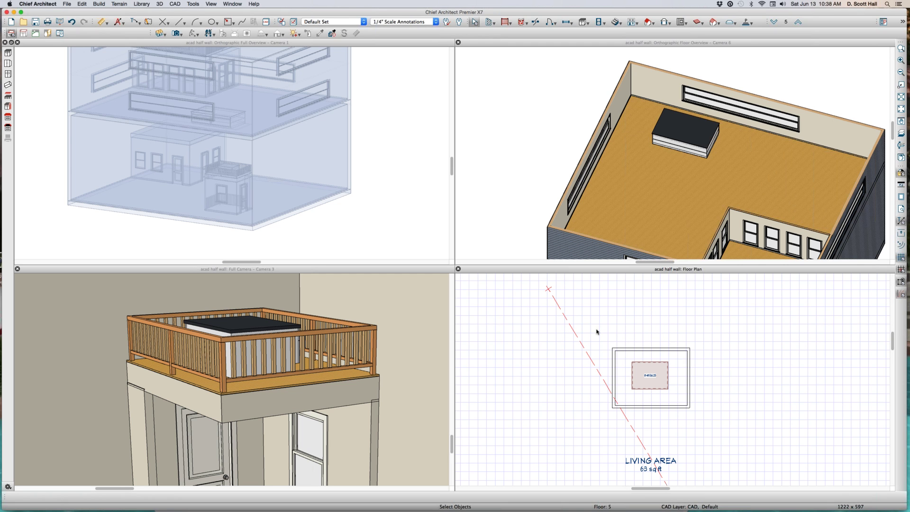
Enter a new floor elevation for the small floor-5 room and apply it.
{"action": "left_click", "coordinate": [652, 399]}
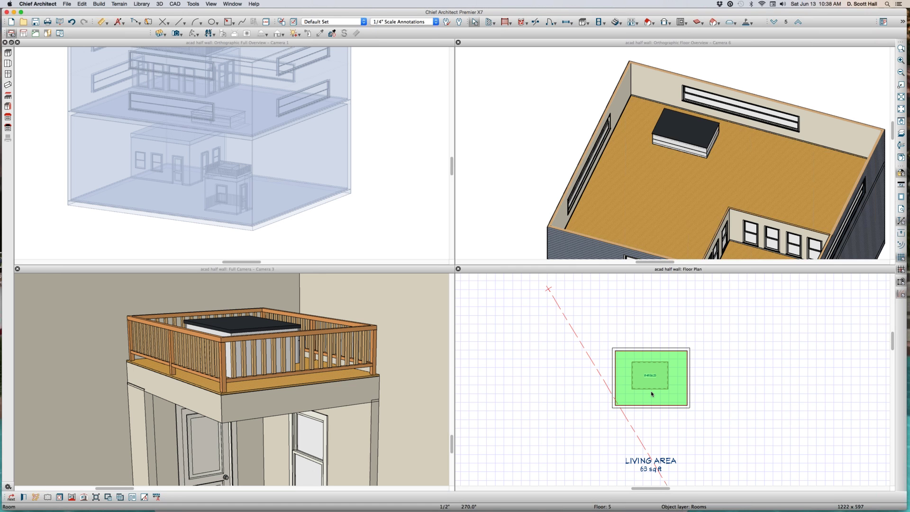
{"action": "double_click", "coordinate": [652, 393]}
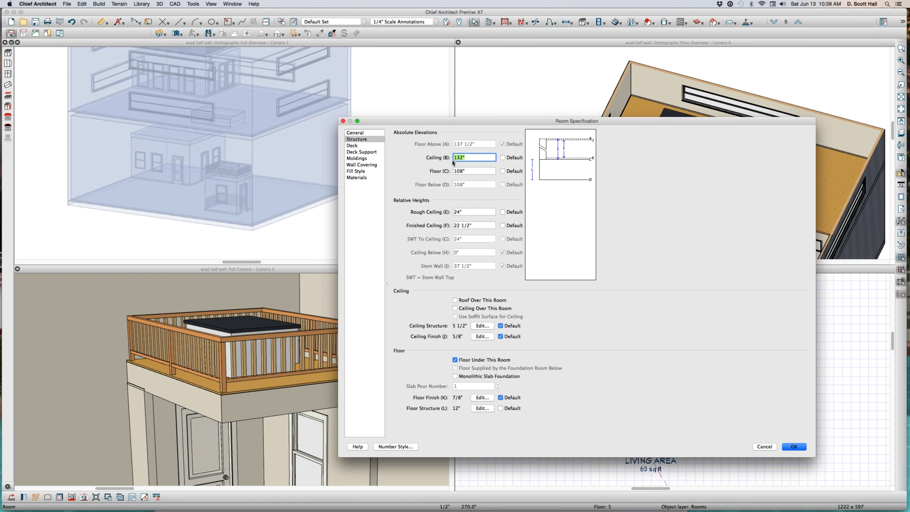
{"action": "key", "text": "Tab"}
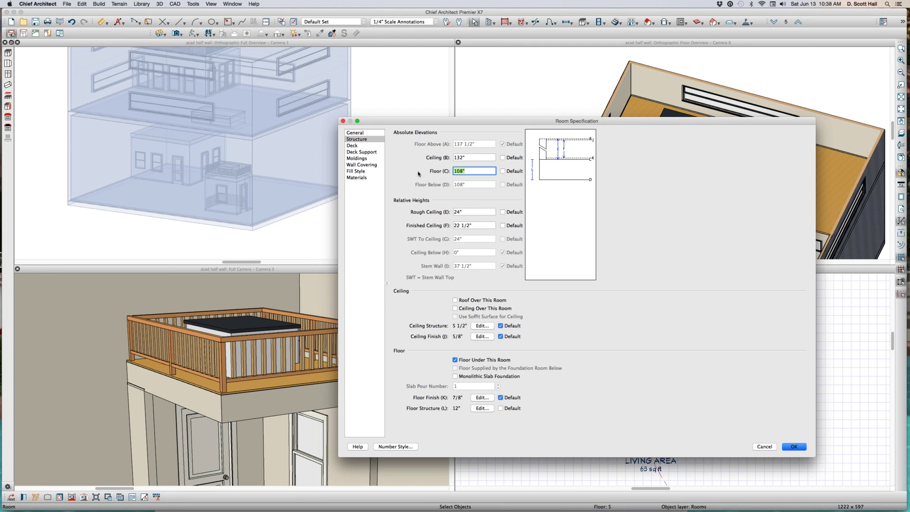
{"action": "type", "text": "10"}
{"action": "left_click", "coordinate": [783, 446]}
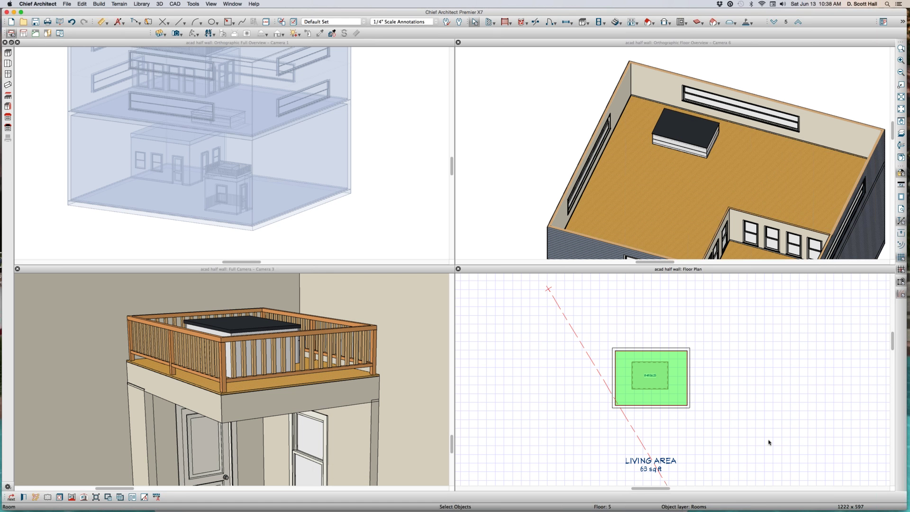
{"action": "scroll", "coordinate": [234, 174], "scroll_direction": "up", "scroll_amount": 2}
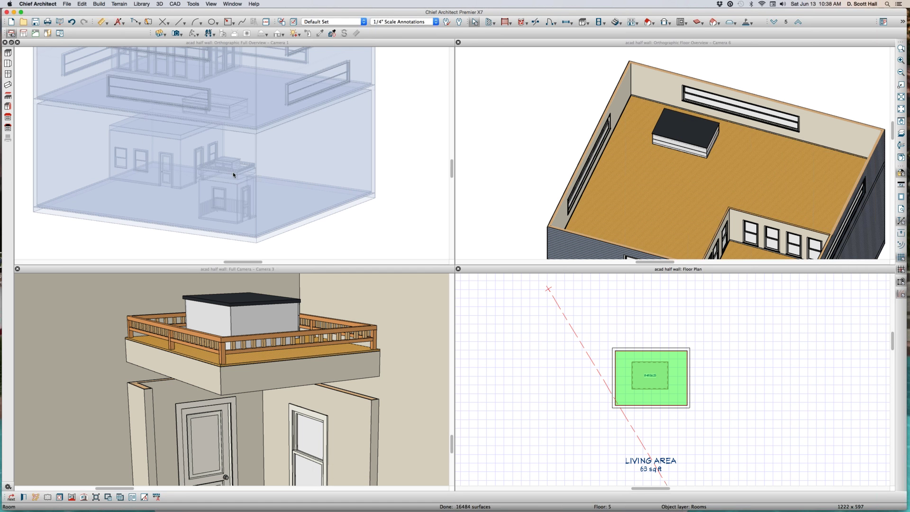
{"action": "scroll", "coordinate": [209, 165], "scroll_direction": "up", "scroll_amount": 2}
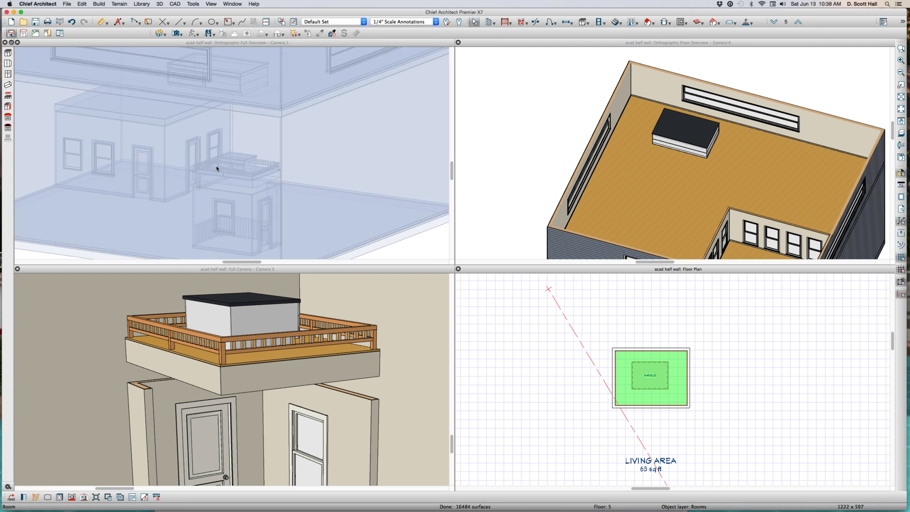
{"action": "scroll", "coordinate": [216, 165], "scroll_direction": "down", "scroll_amount": 3}
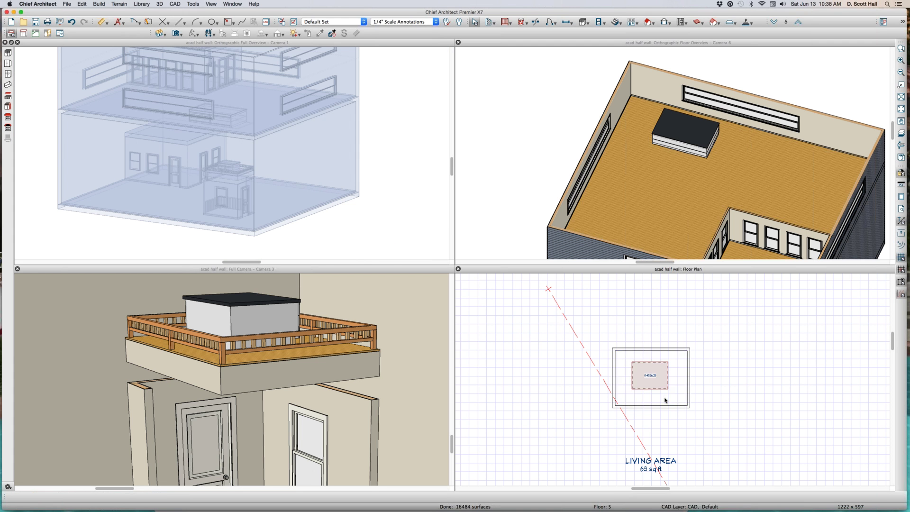
Re-edit the room's floor elevation, apply it, and select the wall beneath the platform.
{"action": "double_click", "coordinate": [653, 371]}
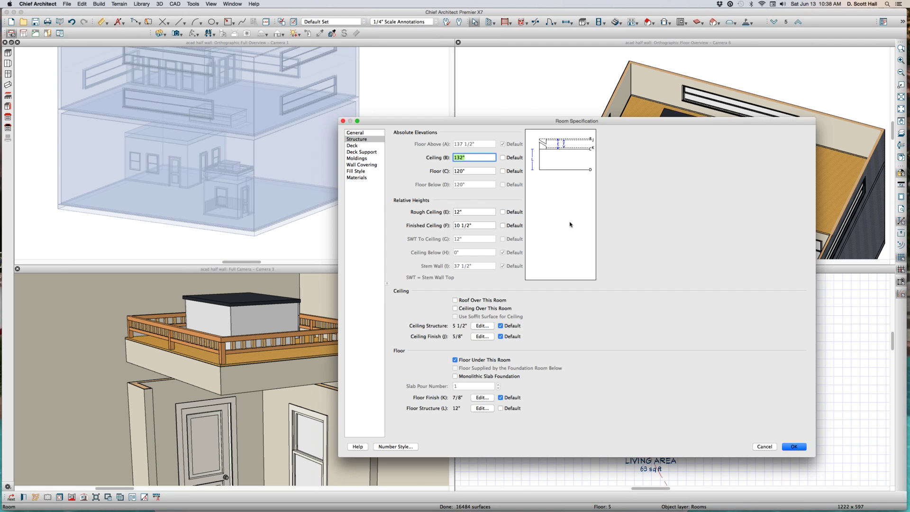
{"action": "left_click", "coordinate": [471, 171]}
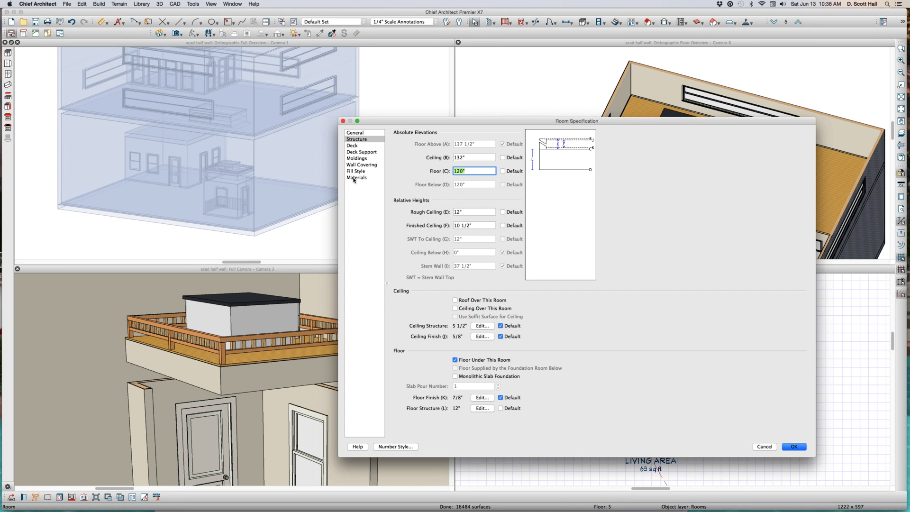
{"action": "type", "text": "9"}
{"action": "key", "text": "Return"}
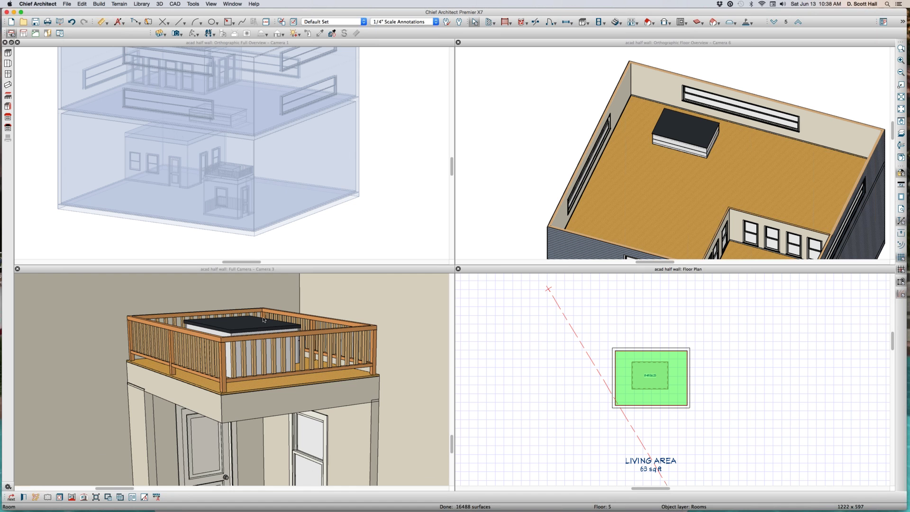
{"action": "scroll", "coordinate": [263, 318], "scroll_direction": "down", "scroll_amount": 3}
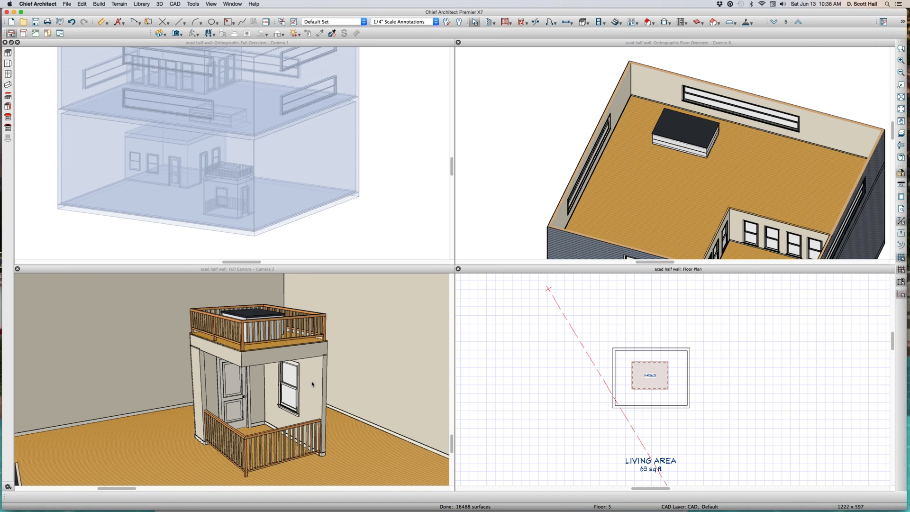
{"action": "left_click", "coordinate": [314, 377]}
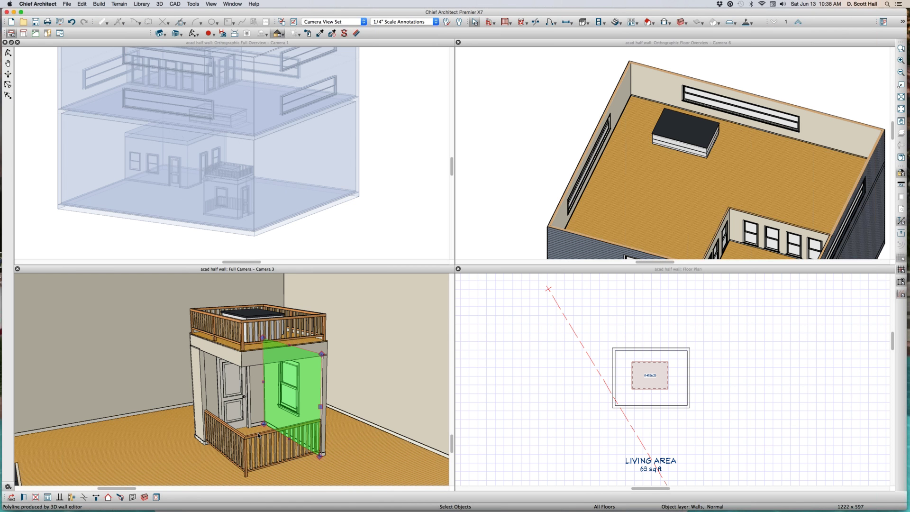
{"action": "scroll", "coordinate": [255, 443], "scroll_direction": "down", "scroll_amount": 5}
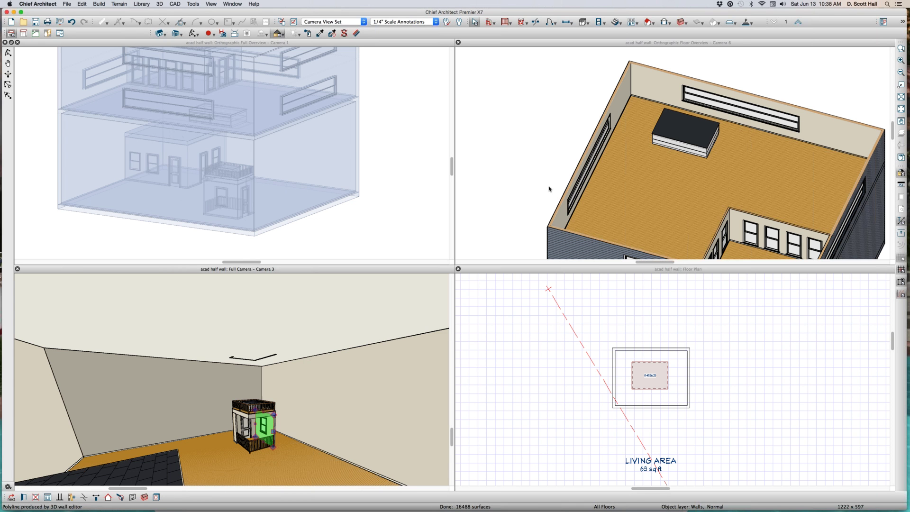
Switch the floor plan to Floor 1 and clear the living-room selections.
{"action": "left_click", "coordinate": [547, 181]}
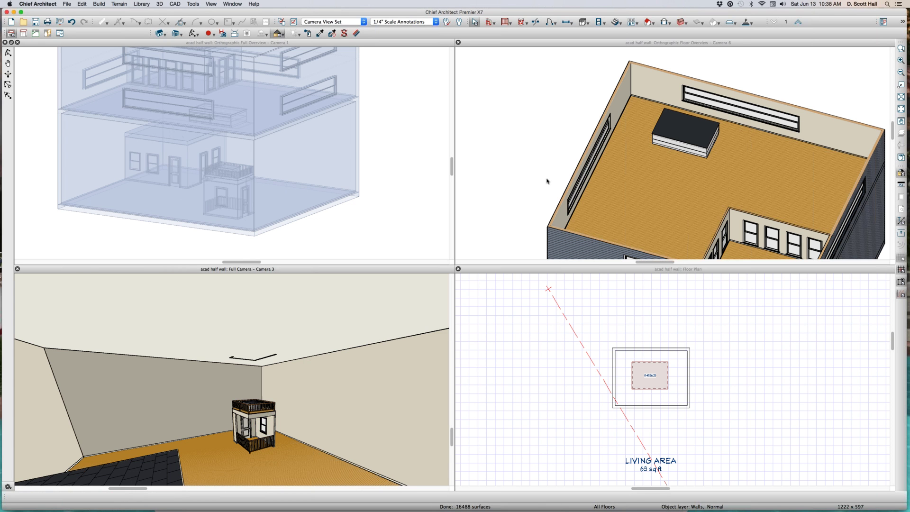
{"action": "left_click", "coordinate": [606, 403]}
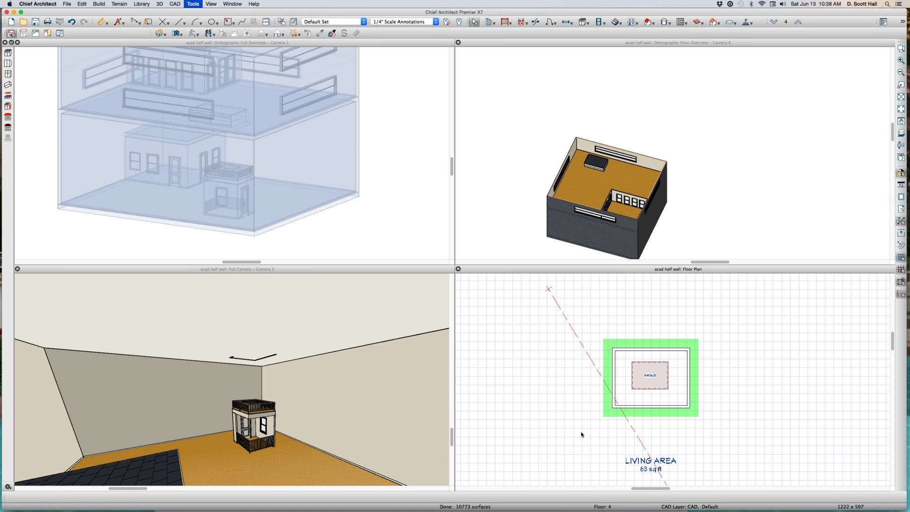
{"action": "key", "text": "Page_Up"}
{"action": "key", "text": "Page_Down"}
{"action": "left_click", "coordinate": [581, 388]}
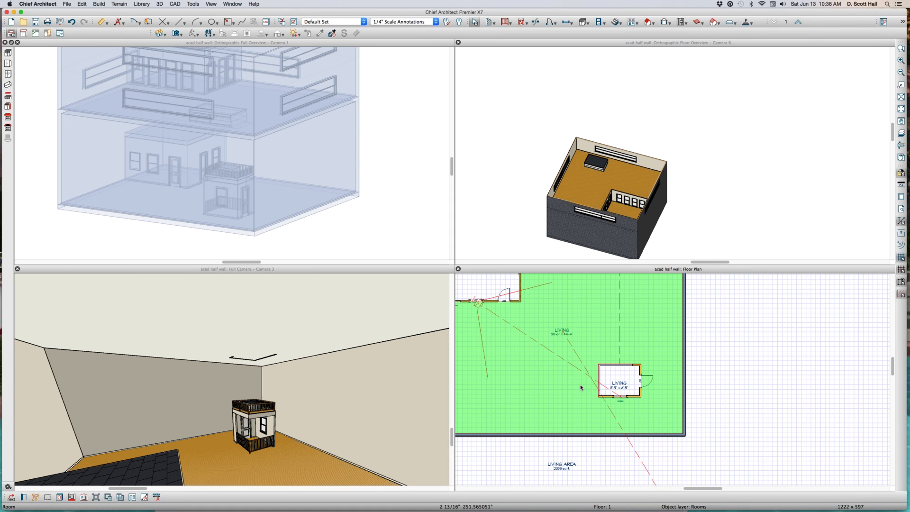
{"action": "left_click", "coordinate": [578, 384]}
{"action": "left_click", "coordinate": [554, 334]}
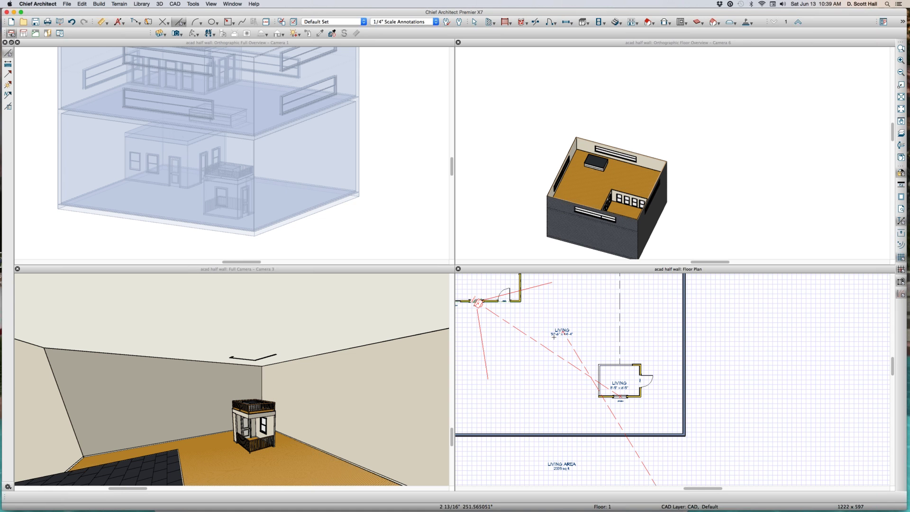
{"action": "key", "text": "Escape"}
Draw a vertical freestanding wall left of the small room and select it in 3D.
{"action": "key", "text": "w"}
{"action": "left_click_drag", "start_coordinate": [554, 327], "coordinate": [553, 416]}
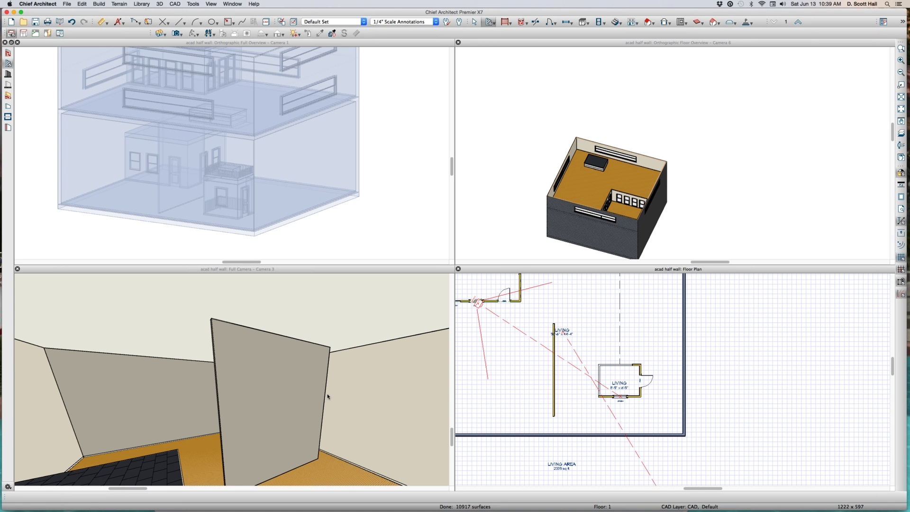
{"action": "key", "text": "space"}
{"action": "left_click", "coordinate": [258, 377]}
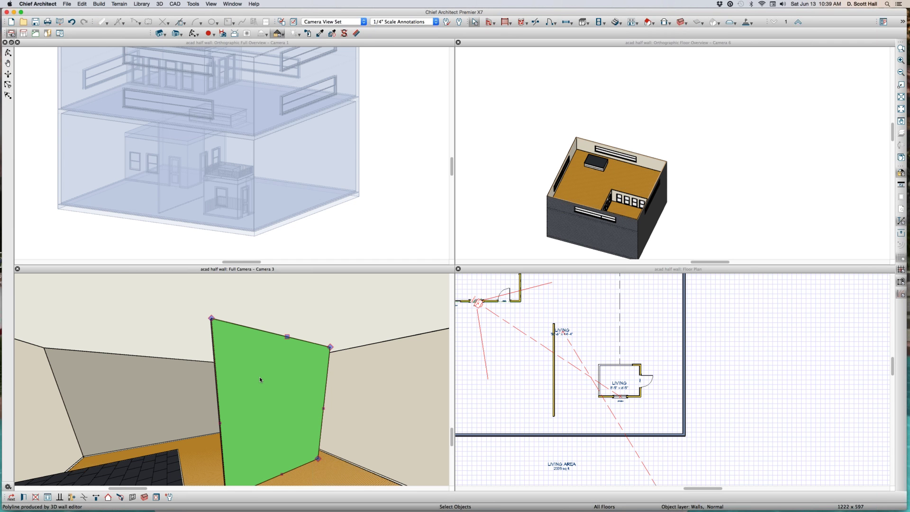
{"action": "key", "text": "d"}
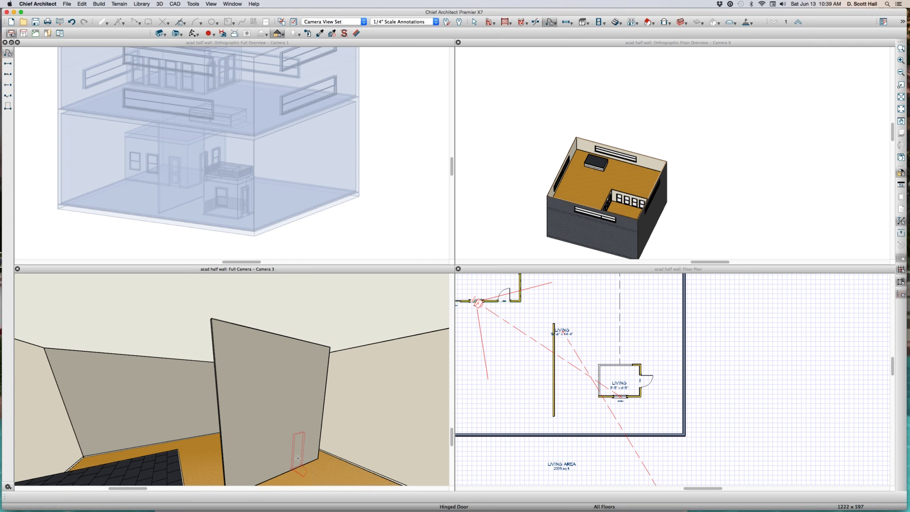
Place a hinged door in the new wall and reselect the wall.
{"action": "left_click", "coordinate": [298, 458]}
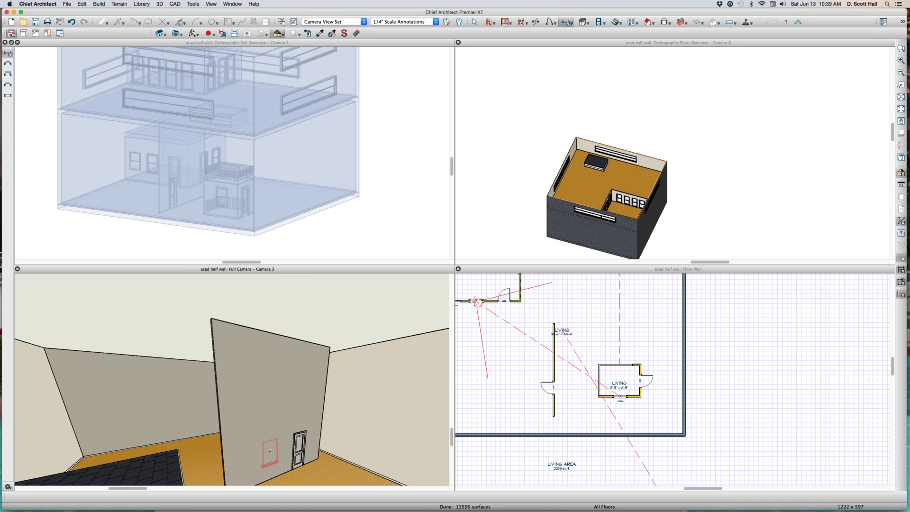
{"action": "key", "text": "space"}
{"action": "left_click", "coordinate": [269, 380]}
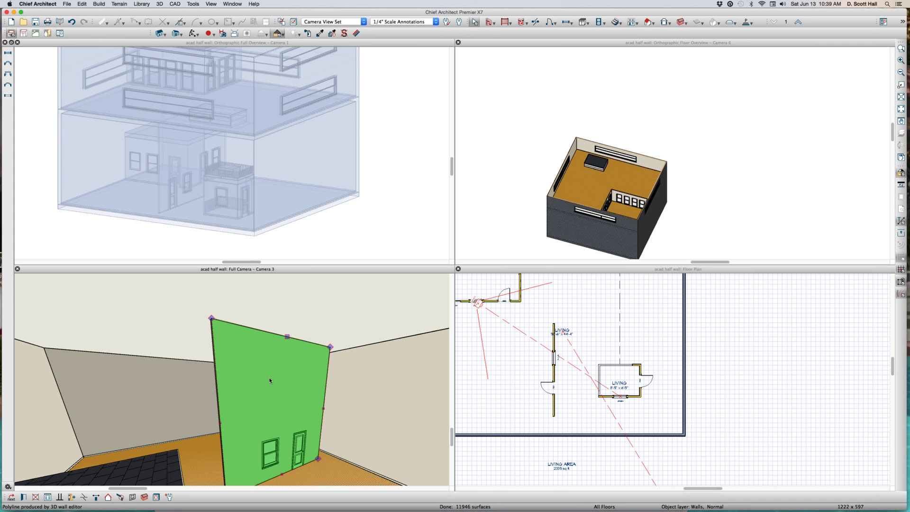
Make the wall a Solid railing and review its Newels/Balusters height.
{"action": "double_click", "coordinate": [272, 371]}
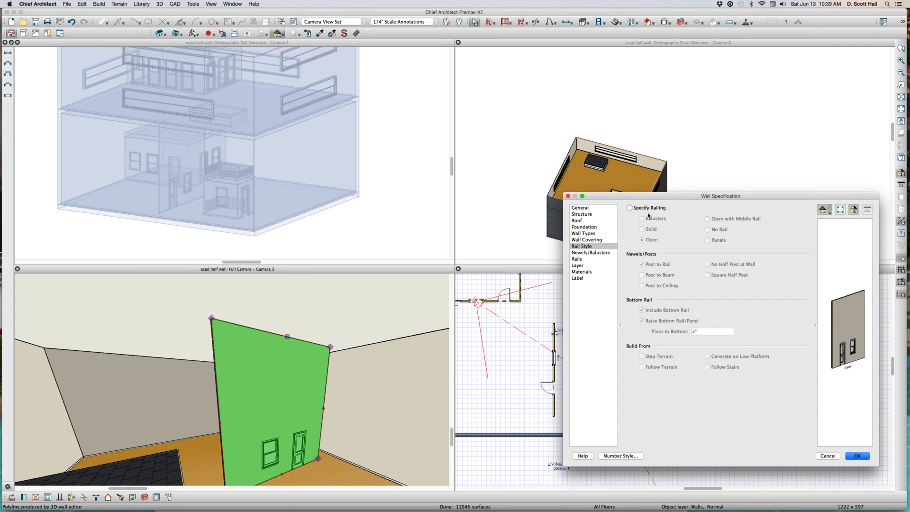
{"action": "left_click", "coordinate": [629, 208]}
{"action": "left_click", "coordinate": [642, 229]}
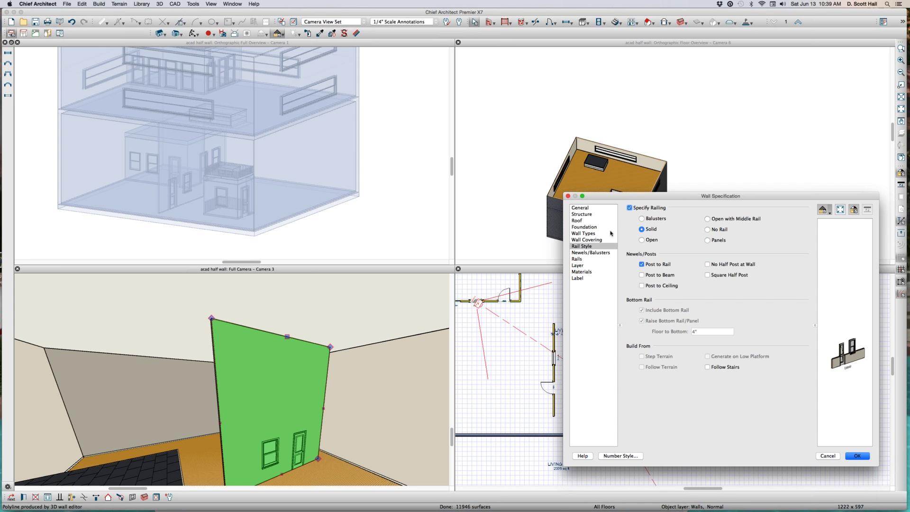
{"action": "left_click", "coordinate": [584, 208]}
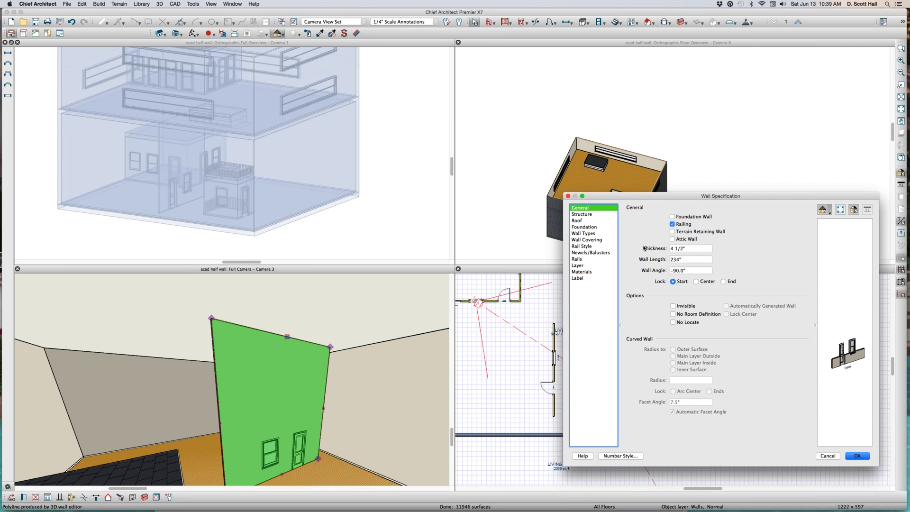
{"action": "left_click", "coordinate": [583, 245]}
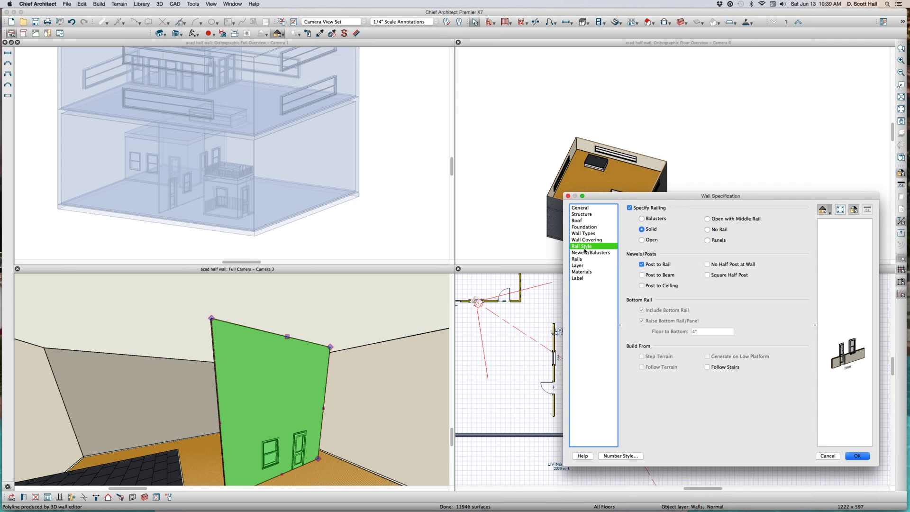
{"action": "left_click", "coordinate": [586, 253]}
{"action": "left_click", "coordinate": [681, 217]}
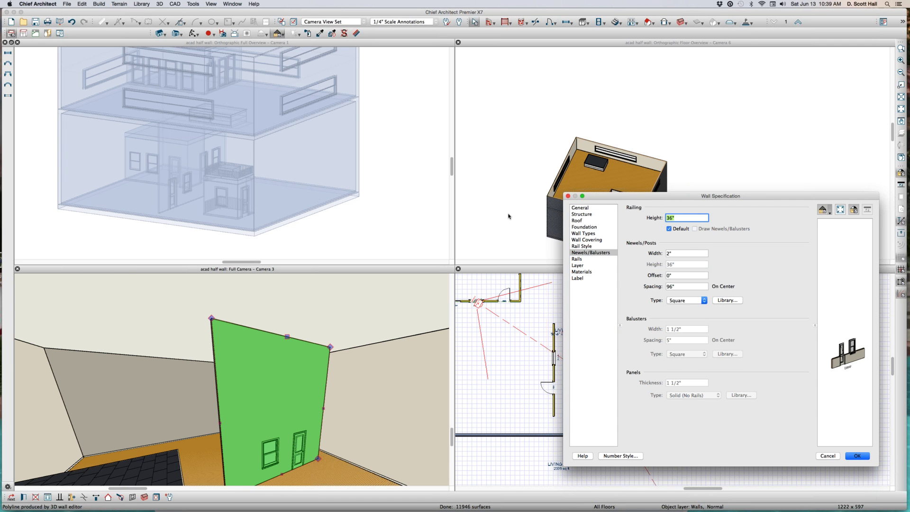
{"action": "key", "text": "Return"}
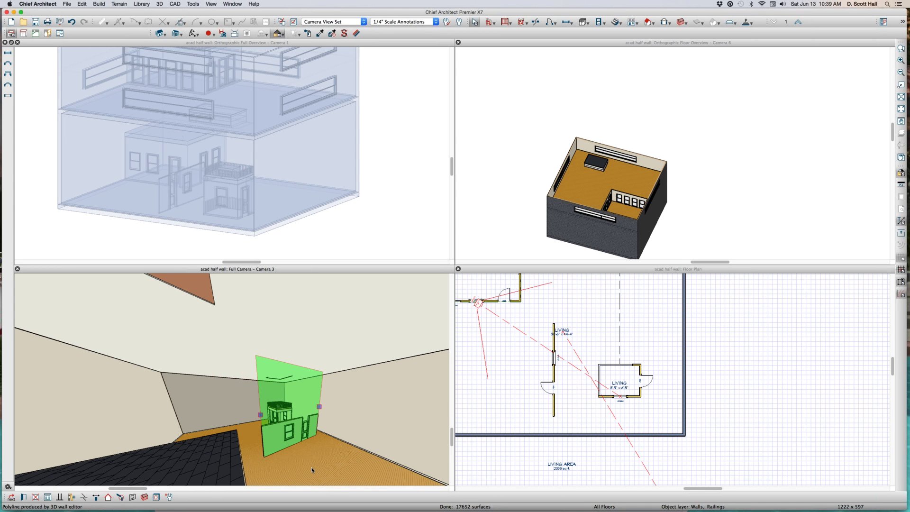
Inspect the half wall's window and door, then delete the half wall.
{"action": "left_click_drag", "start_coordinate": [311, 468], "coordinate": [300, 443]}
{"action": "left_click", "coordinate": [222, 341]}
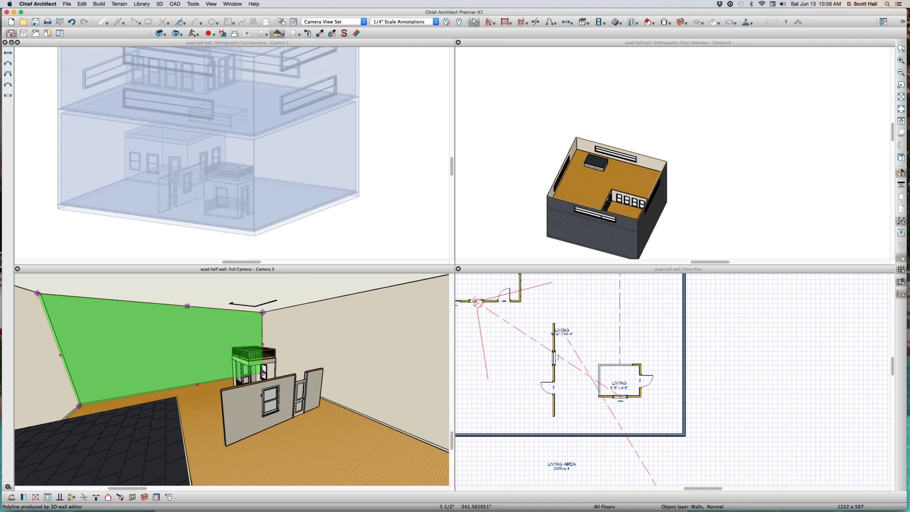
{"action": "left_click", "coordinate": [260, 394]}
{"action": "scroll", "coordinate": [298, 367], "scroll_direction": "up", "scroll_amount": 3}
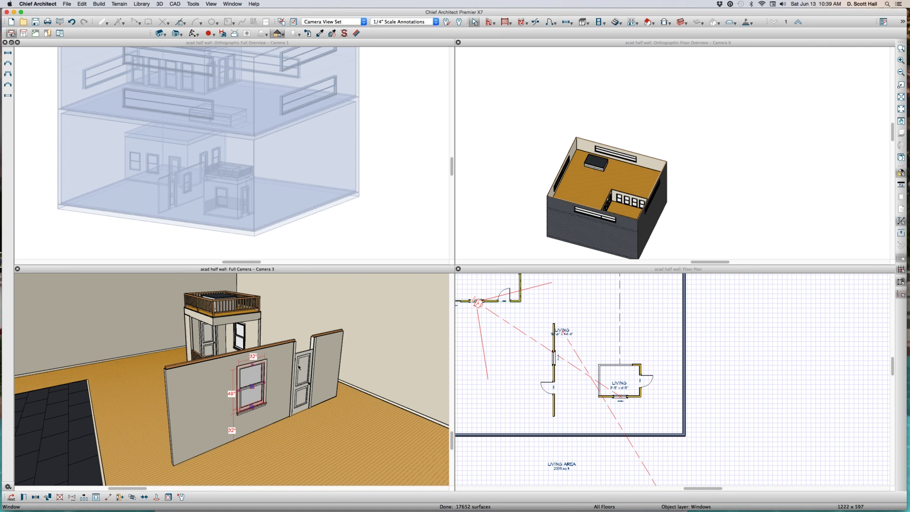
{"action": "left_click", "coordinate": [302, 370]}
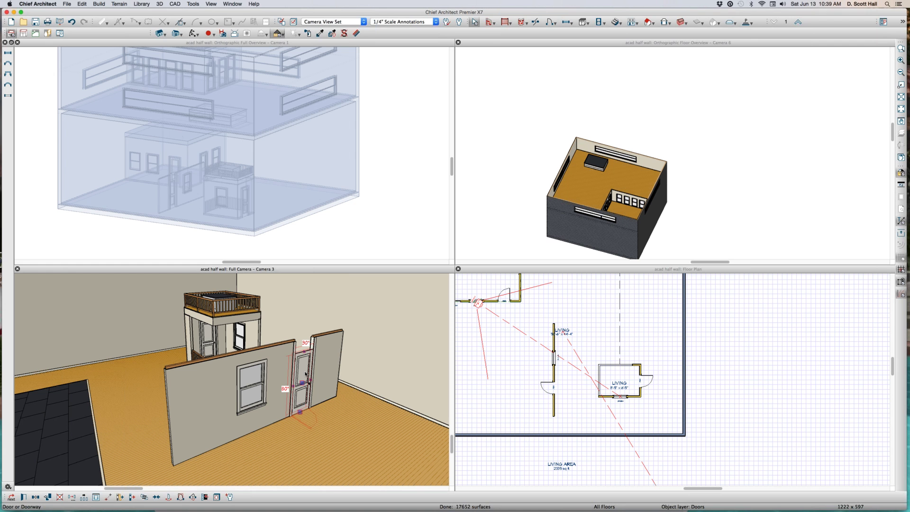
{"action": "left_click", "coordinate": [198, 399]}
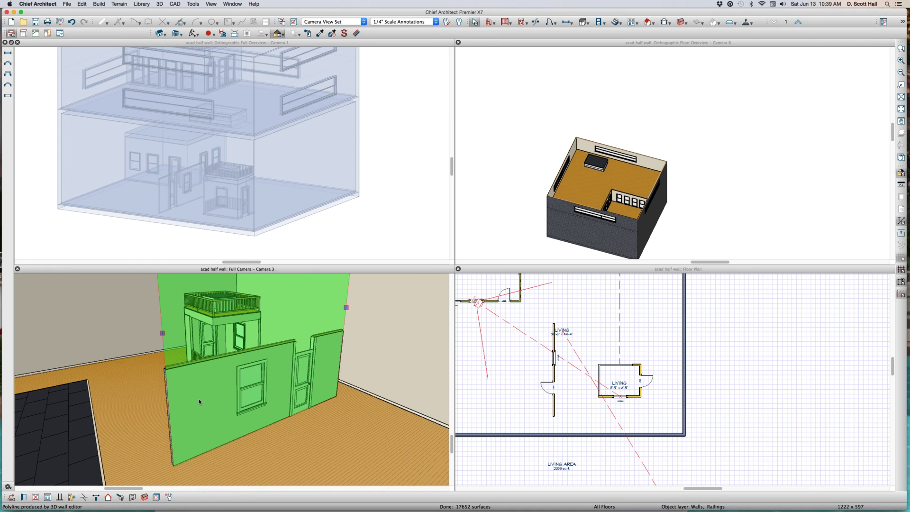
{"action": "key", "text": "Delete"}
{"action": "scroll", "coordinate": [224, 369], "scroll_direction": "up", "scroll_amount": 5}
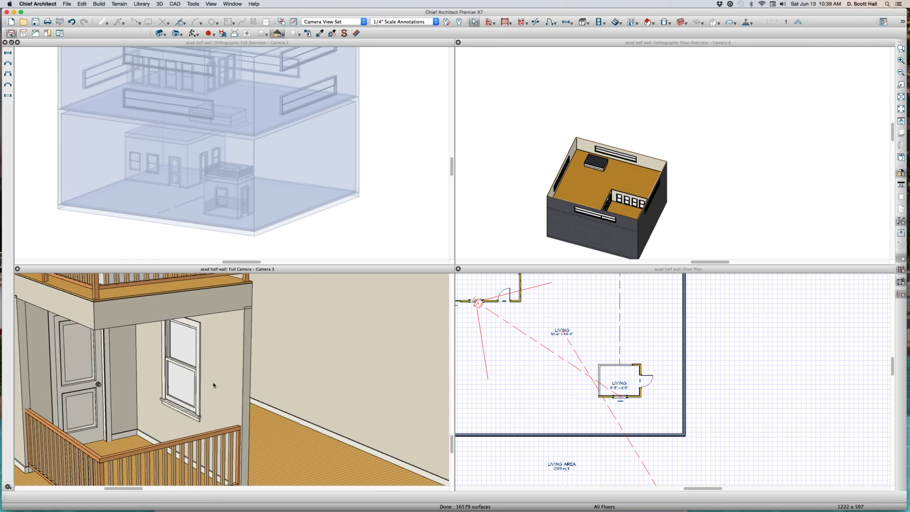
{"action": "left_click", "coordinate": [223, 369]}
{"action": "scroll", "coordinate": [224, 374], "scroll_direction": "down", "scroll_amount": 5}
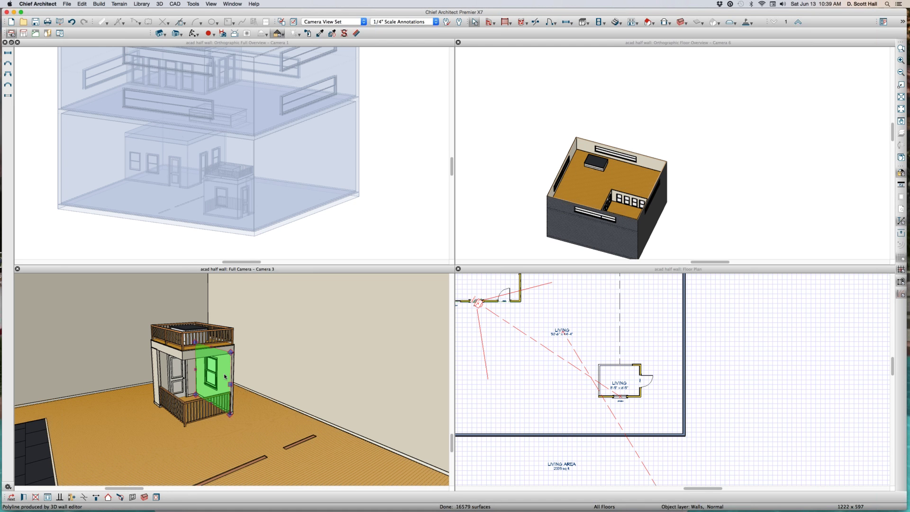
Open the Wall Types panel of the pony wall and define the Room Divider 4 layers.
{"action": "double_click", "coordinate": [225, 377]}
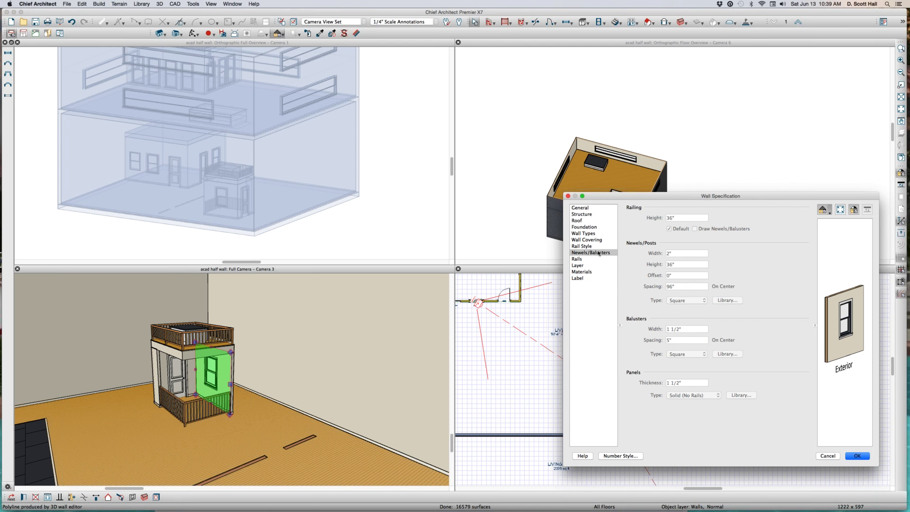
{"action": "left_click", "coordinate": [585, 208]}
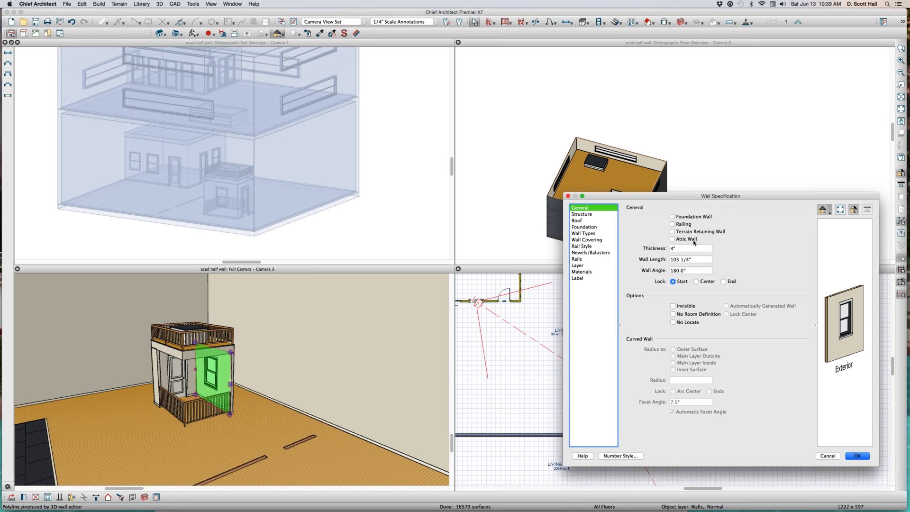
{"action": "left_click", "coordinate": [587, 233]}
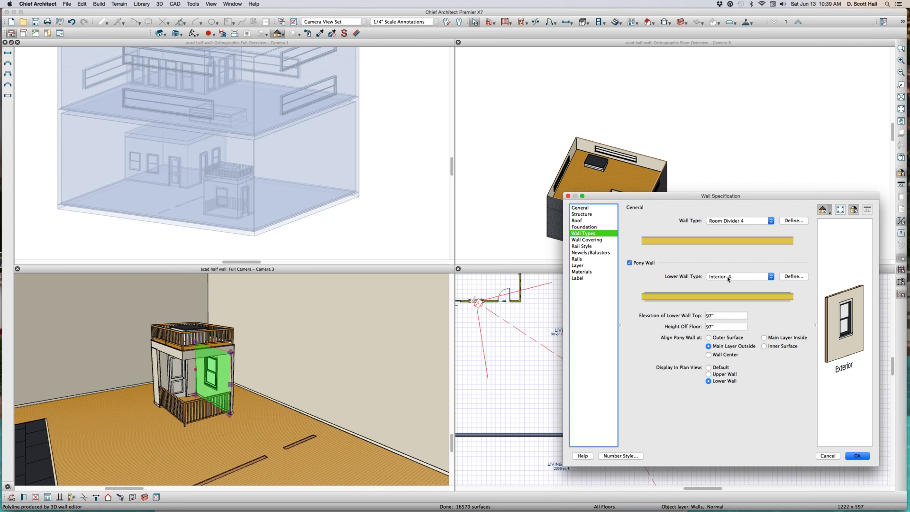
{"action": "left_click", "coordinate": [725, 316]}
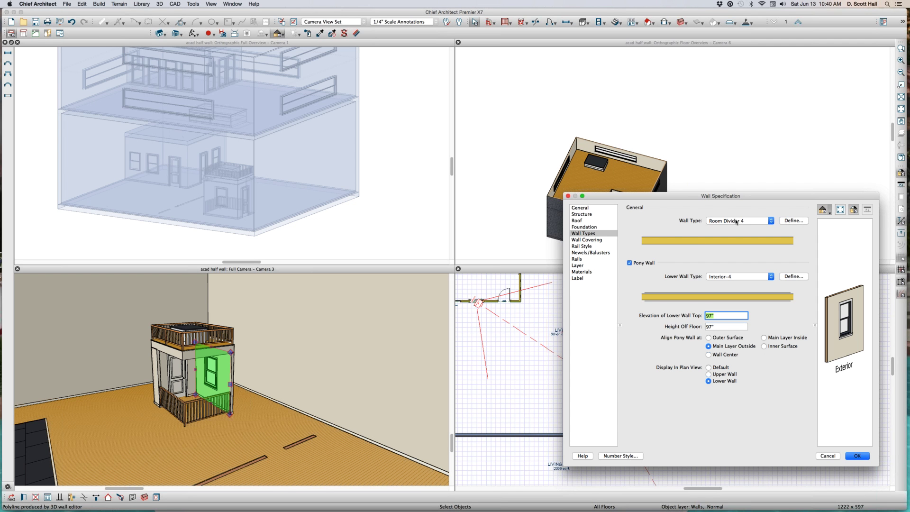
{"action": "left_click", "coordinate": [792, 222]}
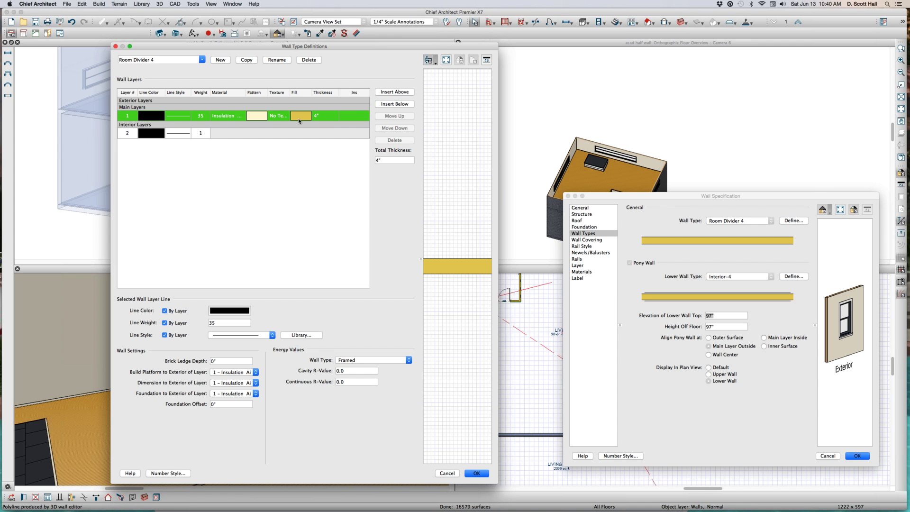
Try a 1-inch layer thickness, accept the warning, then cancel Wall Type Definitions.
{"action": "double_click", "coordinate": [394, 159]}
{"action": "type", "text": "1"}
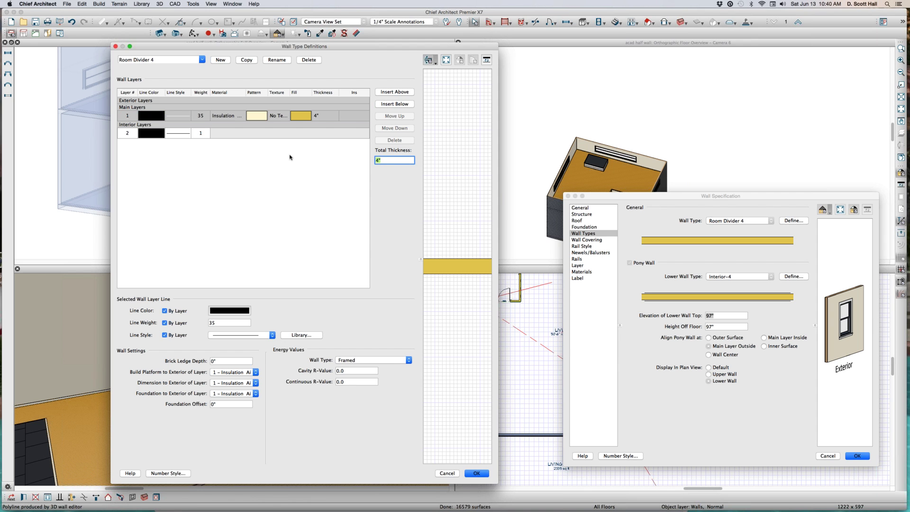
{"action": "key", "text": "Tab"}
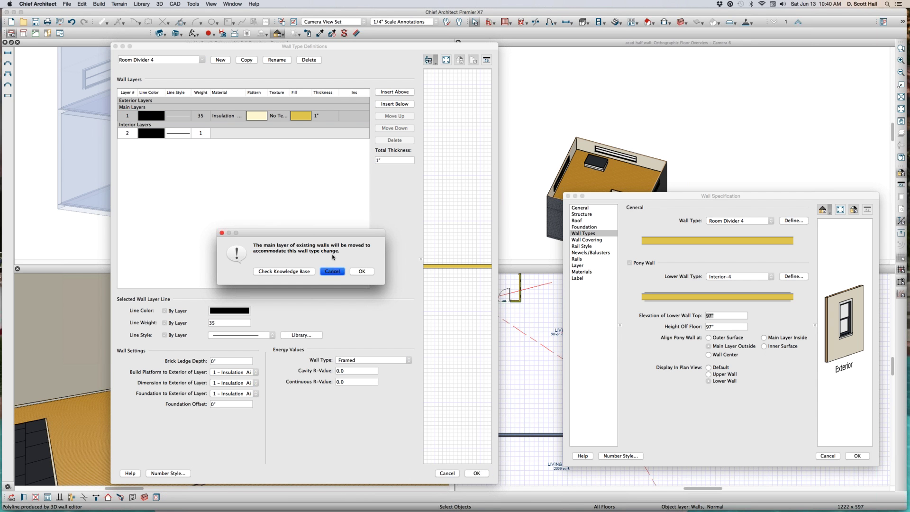
{"action": "left_click", "coordinate": [356, 271]}
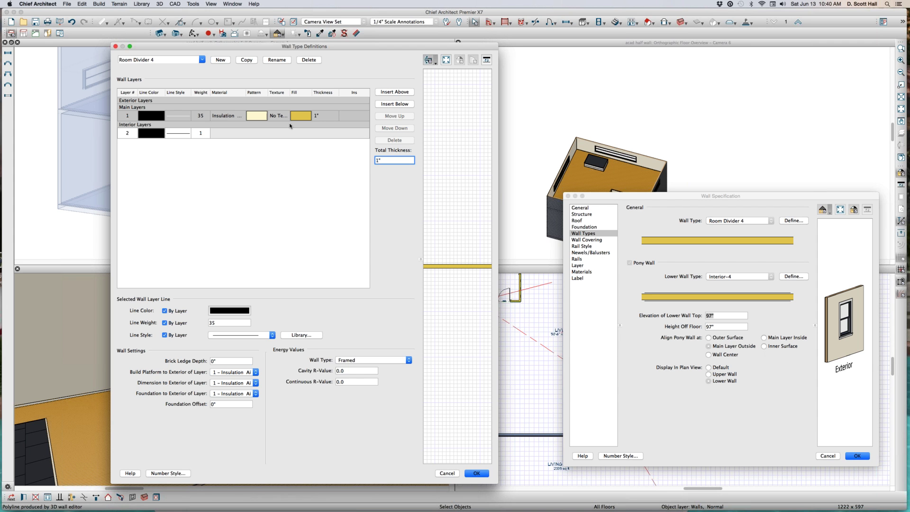
{"action": "left_click", "coordinate": [441, 476]}
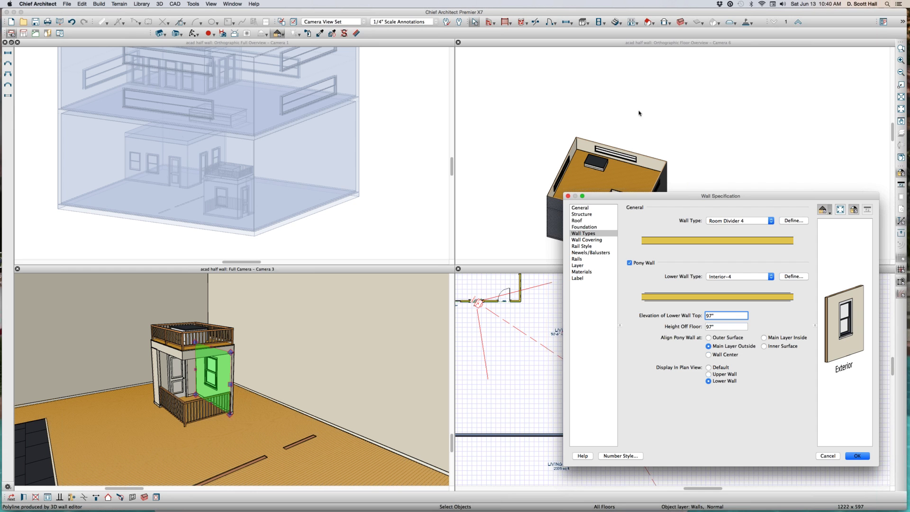
Change the pony wall's upper wall type to Interior-6 and apply it.
{"action": "left_click_drag", "start_coordinate": [624, 196], "coordinate": [611, 163]}
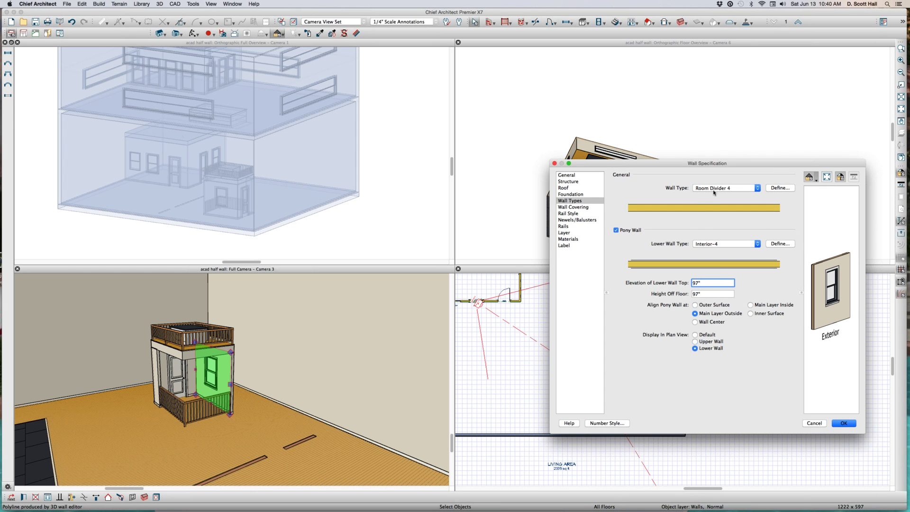
{"action": "left_click", "coordinate": [715, 191]}
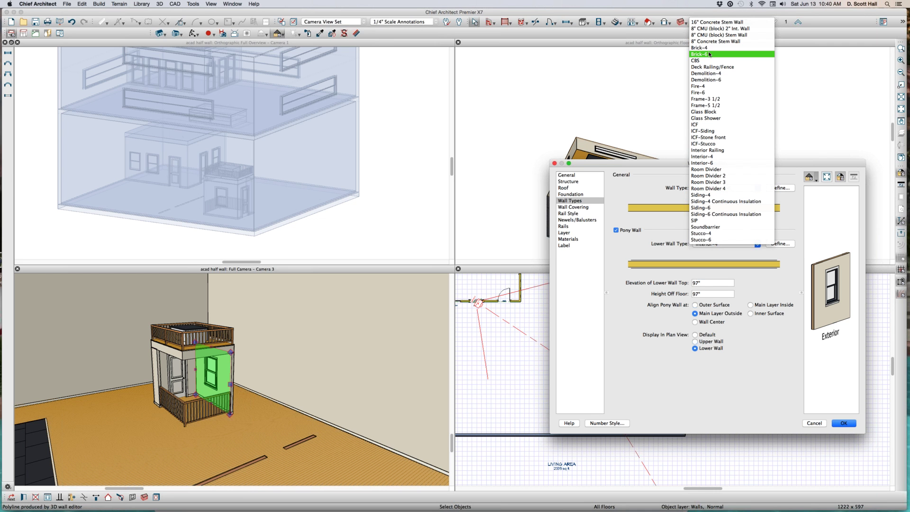
{"action": "left_click", "coordinate": [709, 166]}
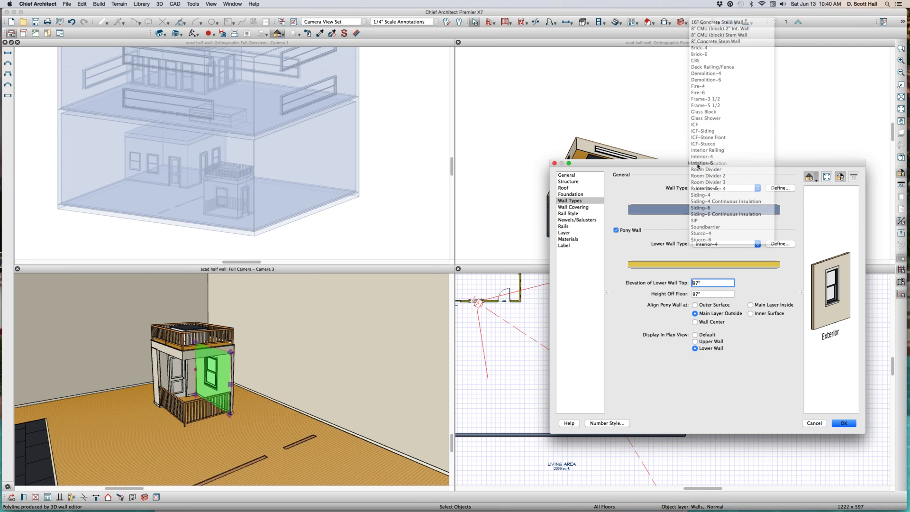
{"action": "key", "text": "Return"}
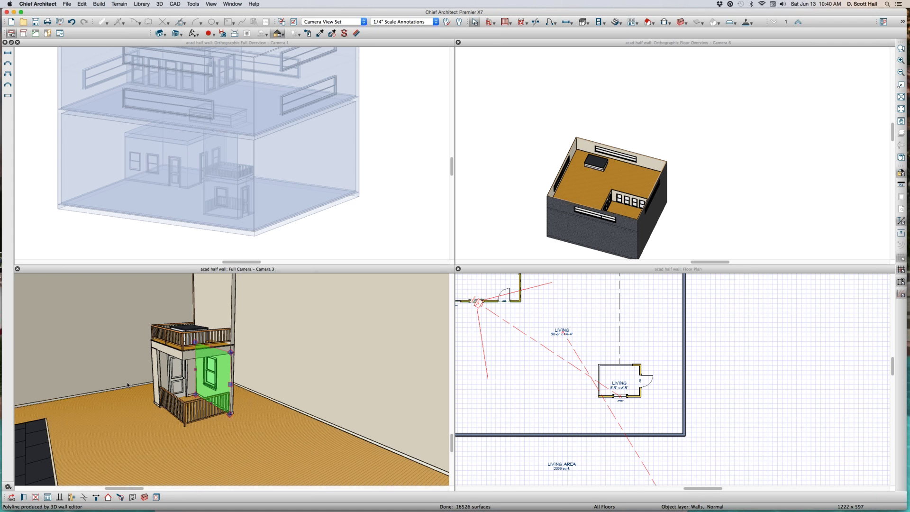
{"action": "scroll", "coordinate": [177, 314], "scroll_direction": "down", "scroll_amount": 5}
{"action": "scroll", "coordinate": [177, 320], "scroll_direction": "up", "scroll_amount": 2}
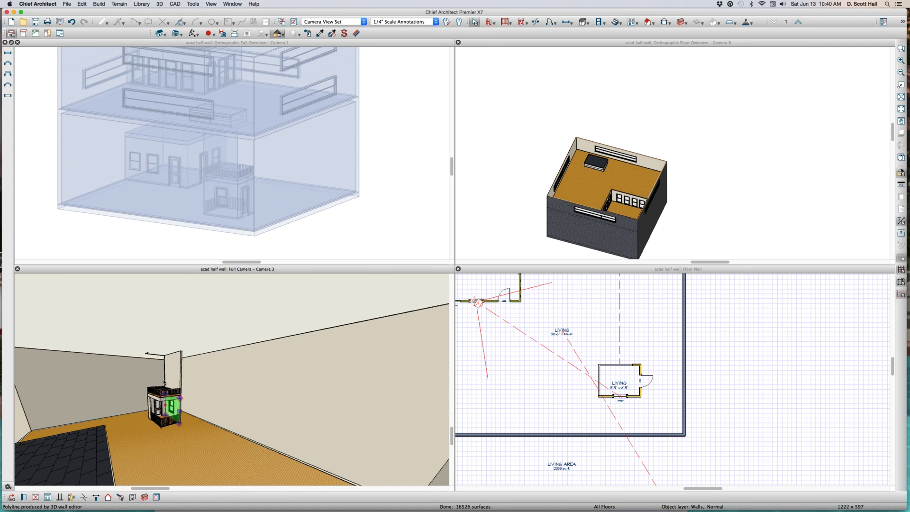
{"action": "scroll", "coordinate": [177, 376], "scroll_direction": "up", "scroll_amount": 2}
{"action": "scroll", "coordinate": [171, 382], "scroll_direction": "up", "scroll_amount": 2}
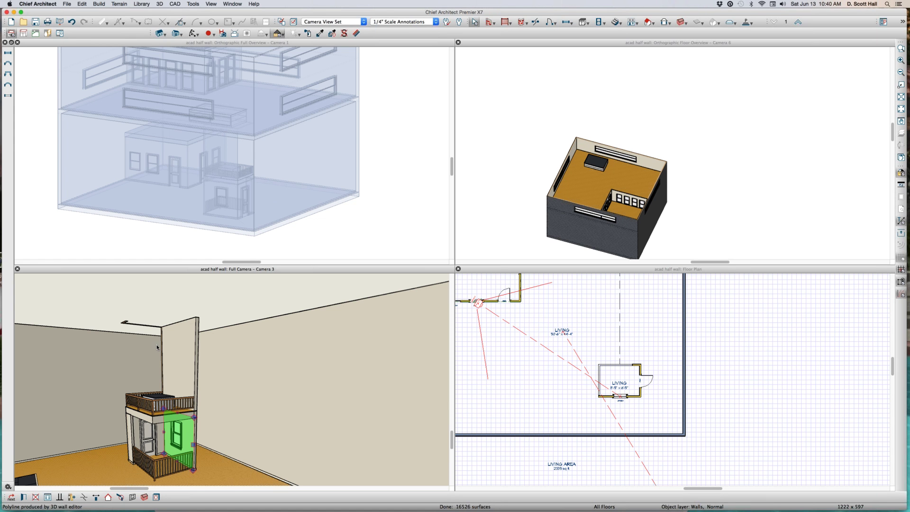
Restore Room Divider 4 as the upper wall type, then select the wall and loft railing.
{"action": "key", "text": "super+e"}
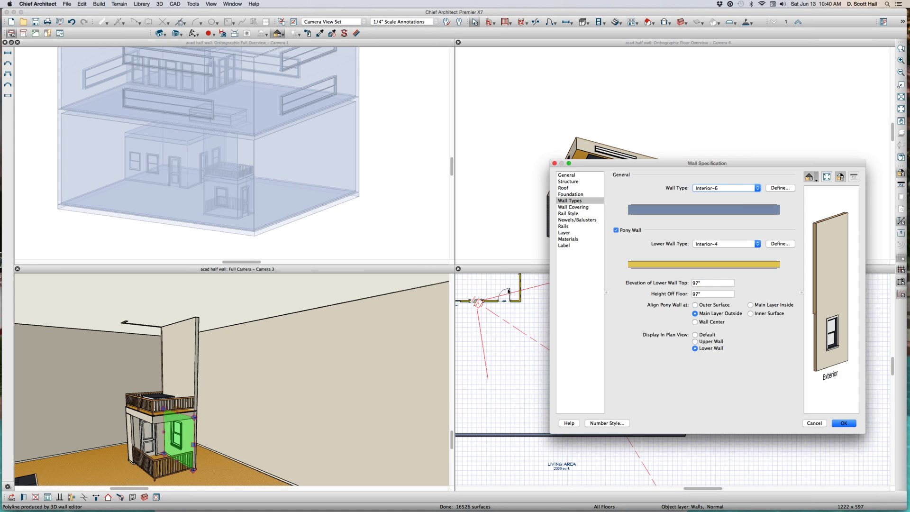
{"action": "left_click", "coordinate": [741, 186]}
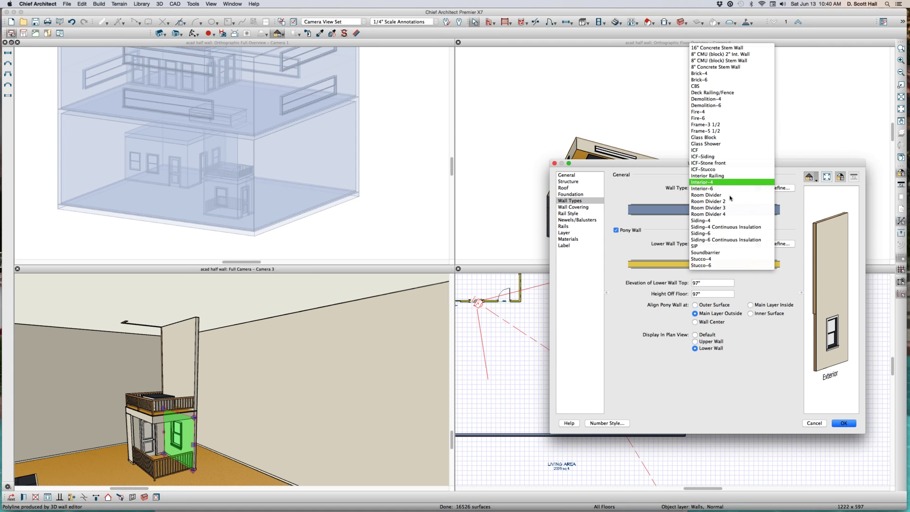
{"action": "left_click", "coordinate": [726, 213]}
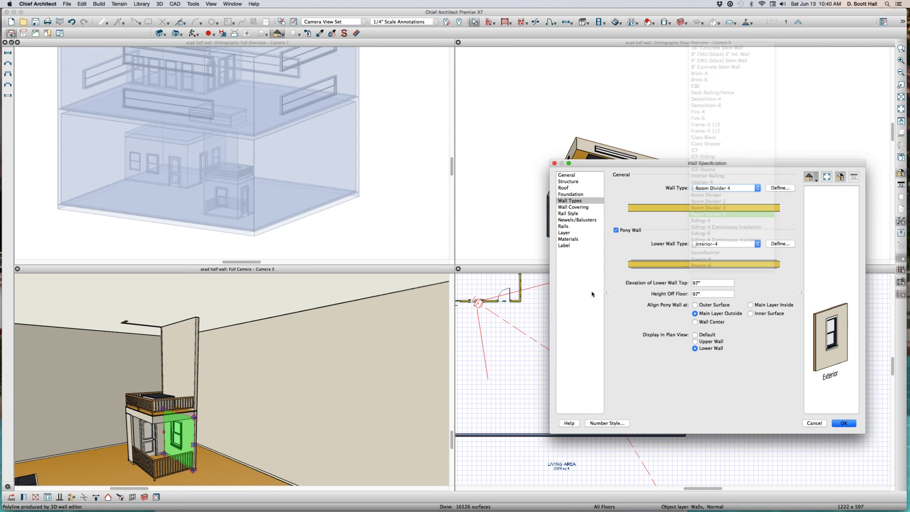
{"action": "left_click", "coordinate": [843, 423]}
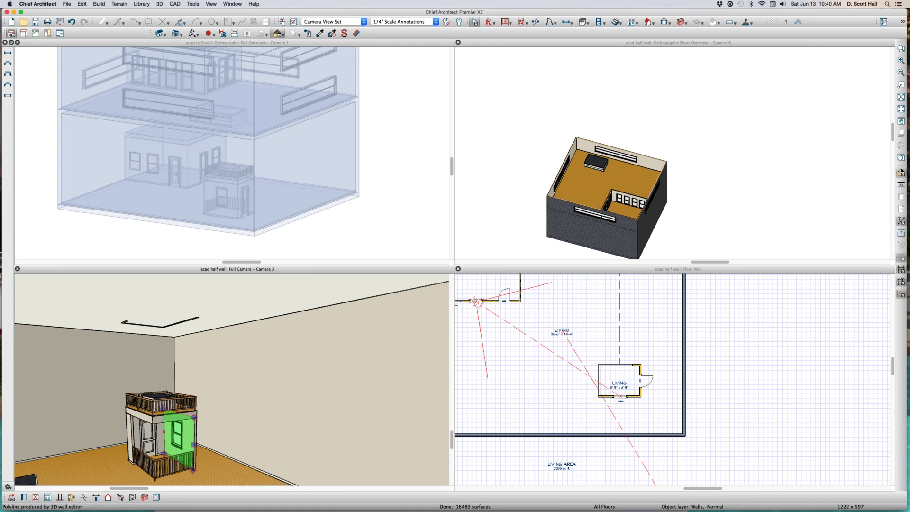
{"action": "scroll", "coordinate": [217, 402], "scroll_direction": "up", "scroll_amount": 3}
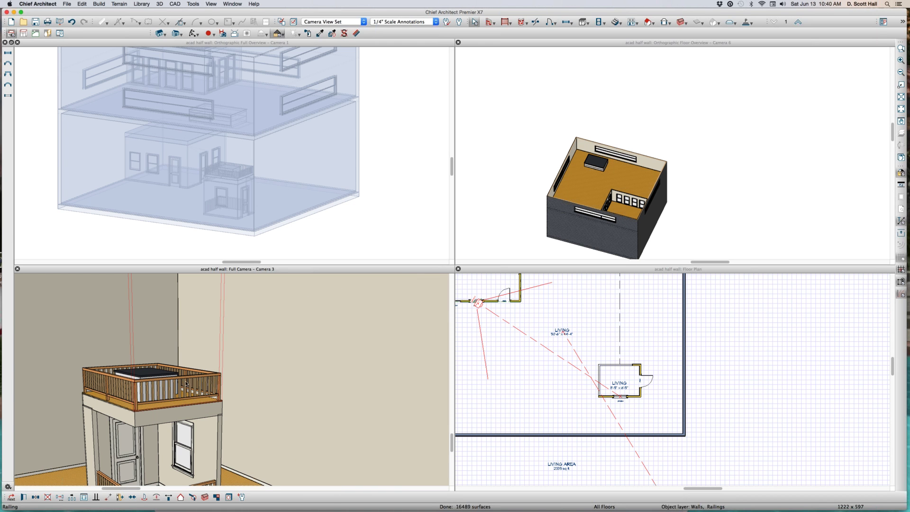
{"action": "left_click", "coordinate": [204, 450]}
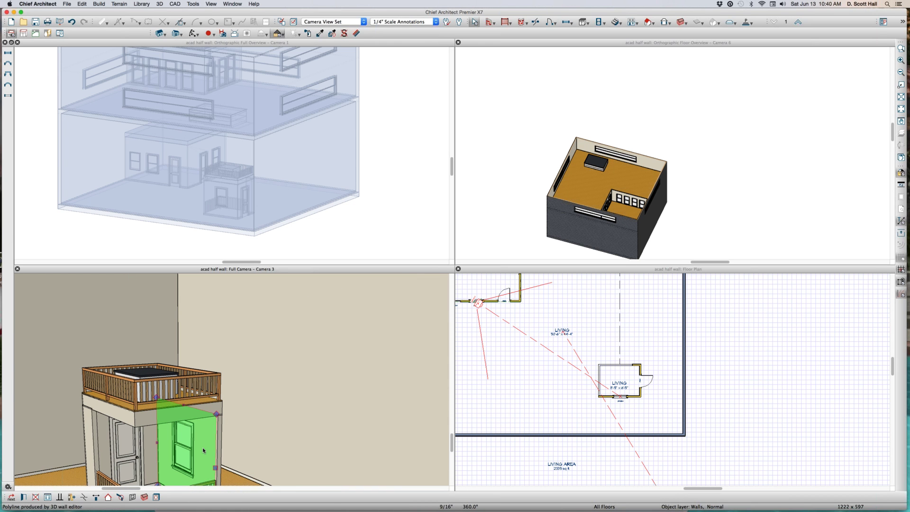
{"action": "scroll", "coordinate": [187, 388], "scroll_direction": "up", "scroll_amount": 3}
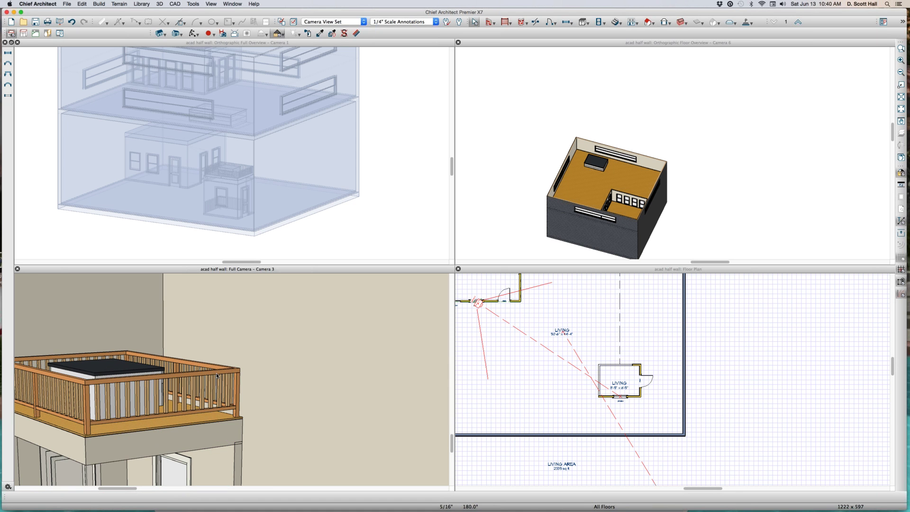
{"action": "left_click", "coordinate": [216, 372]}
{"action": "scroll", "coordinate": [292, 324], "scroll_direction": "down", "scroll_amount": 5}
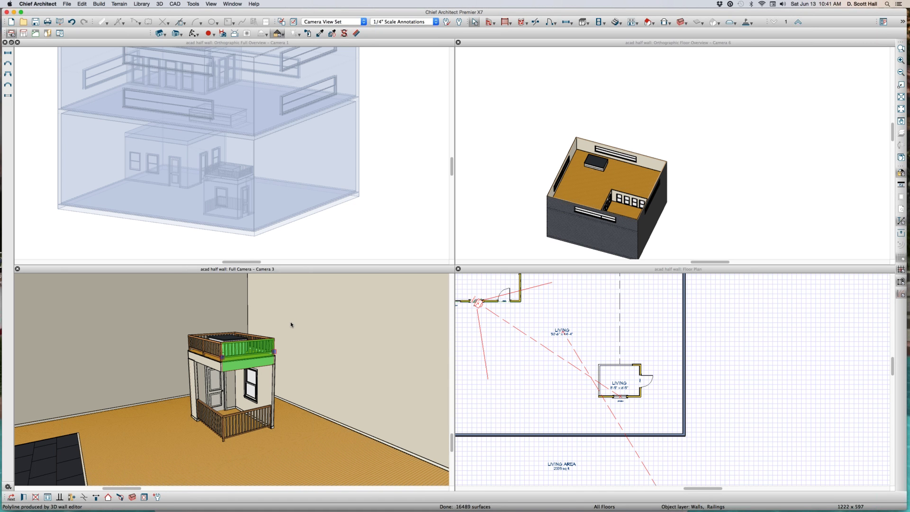
On Floor 5, marquee-select the platform objects and drag them left toward the house.
{"action": "left_click", "coordinate": [567, 344]}
{"action": "scroll", "coordinate": [578, 378], "scroll_direction": "down", "scroll_amount": 3}
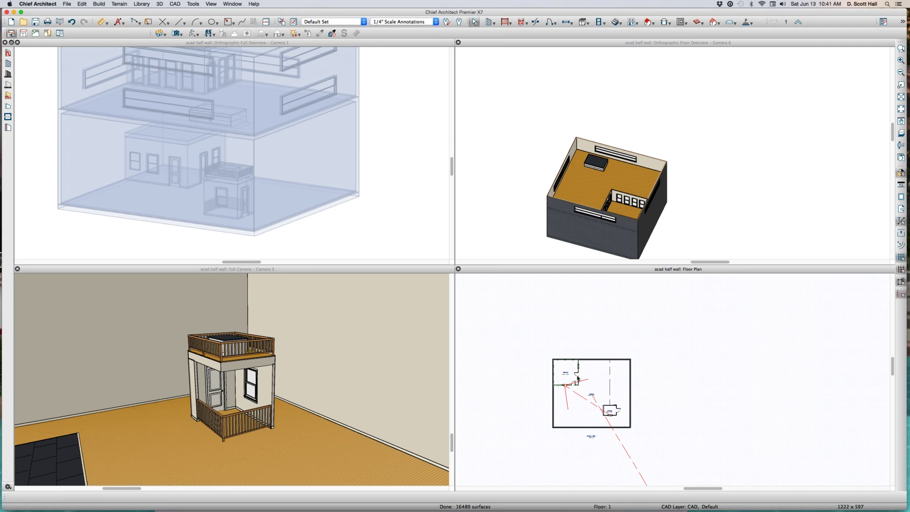
{"action": "key", "text": "Page_Up"}
{"action": "key", "text": "Page_Up"}
{"action": "key", "text": "Page_Up"}
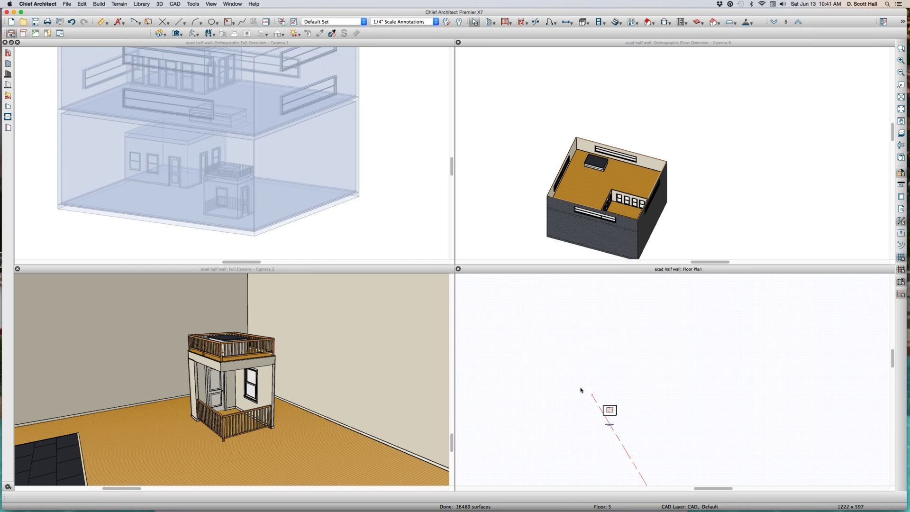
{"action": "left_click_drag", "start_coordinate": [582, 401], "coordinate": [629, 427]}
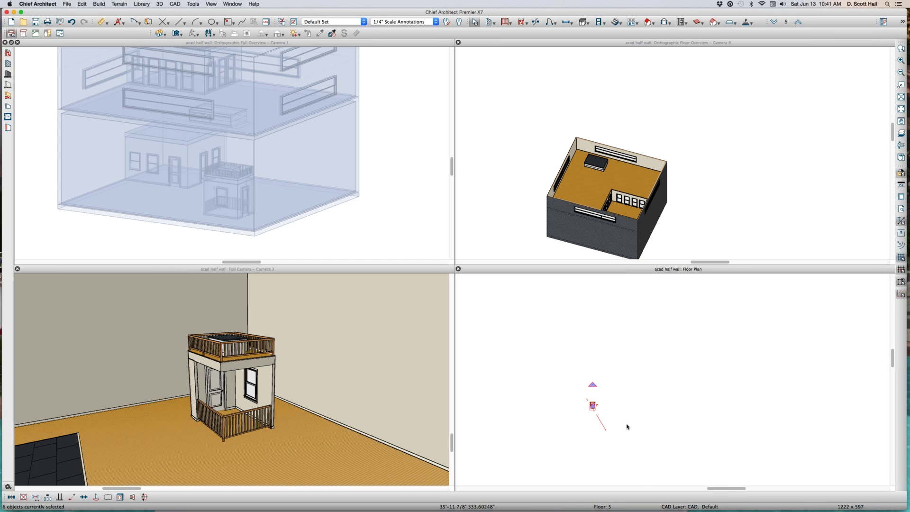
{"action": "left_click_drag", "start_coordinate": [593, 405], "coordinate": [655, 419]}
{"action": "scroll", "coordinate": [412, 164], "scroll_direction": "up", "scroll_amount": 2}
{"action": "scroll", "coordinate": [405, 178], "scroll_direction": "up", "scroll_amount": 5}
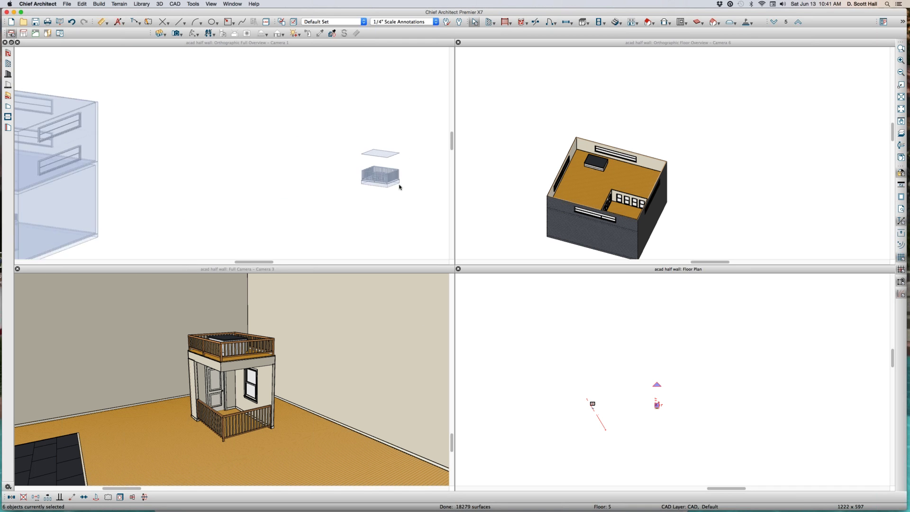
{"action": "scroll", "coordinate": [384, 187], "scroll_direction": "up", "scroll_amount": 3}
{"action": "scroll", "coordinate": [348, 188], "scroll_direction": "down", "scroll_amount": 3}
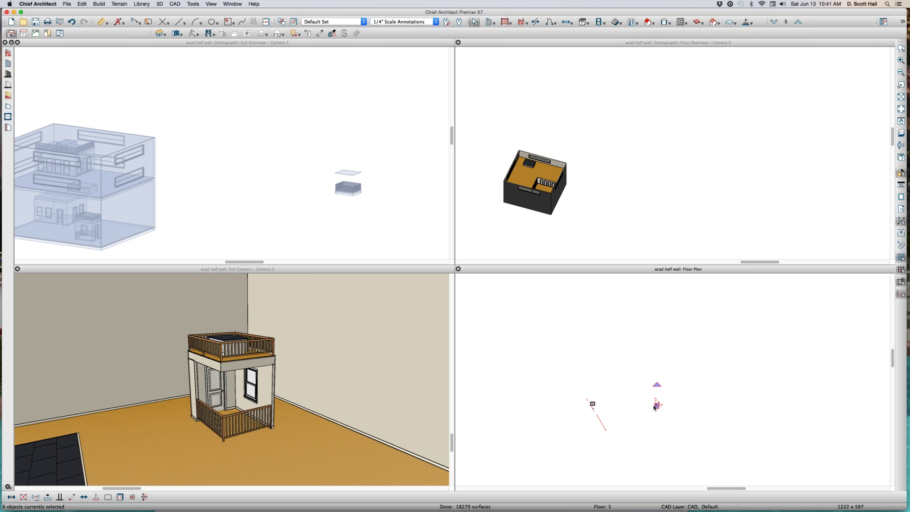
{"action": "left_click_drag", "start_coordinate": [657, 405], "coordinate": [611, 409]}
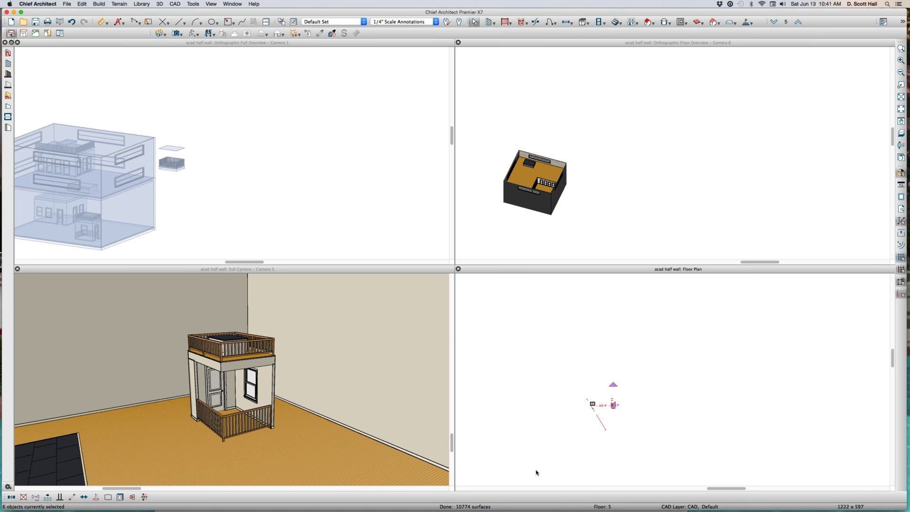
{"action": "scroll", "coordinate": [625, 419], "scroll_direction": "up", "scroll_amount": 2}
{"action": "scroll", "coordinate": [644, 405], "scroll_direction": "up", "scroll_amount": 2}
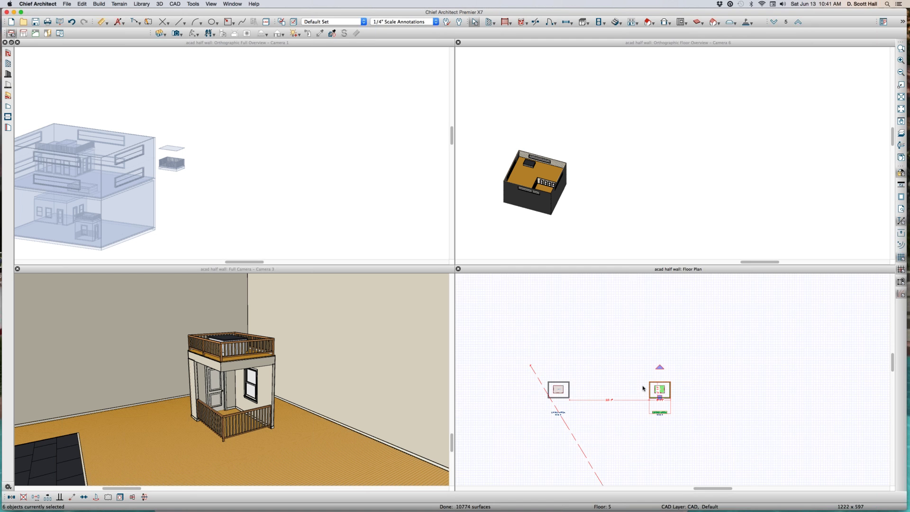
{"action": "scroll", "coordinate": [649, 404], "scroll_direction": "up", "scroll_amount": 2}
Select the small platform room on Floor 5 rather than its railings.
{"action": "left_click", "coordinate": [649, 405]}
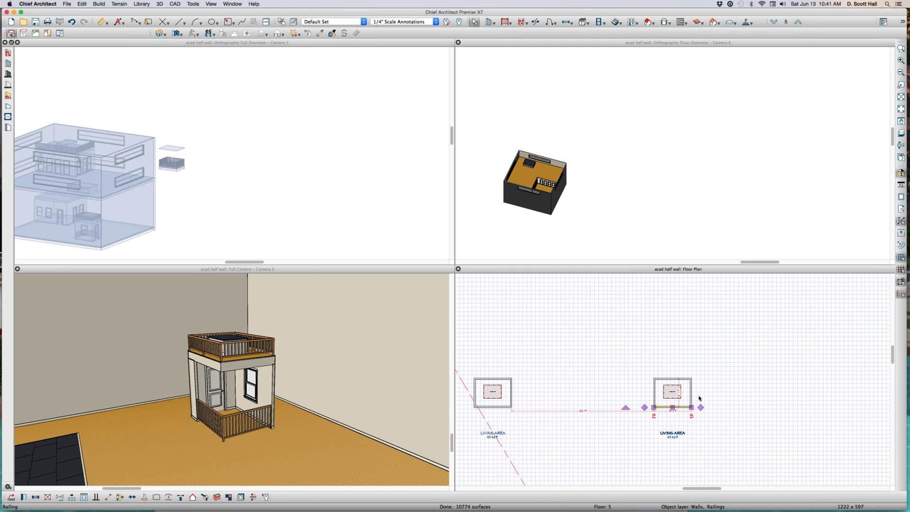
{"action": "left_click", "coordinate": [684, 406]}
{"action": "left_click", "coordinate": [688, 395]}
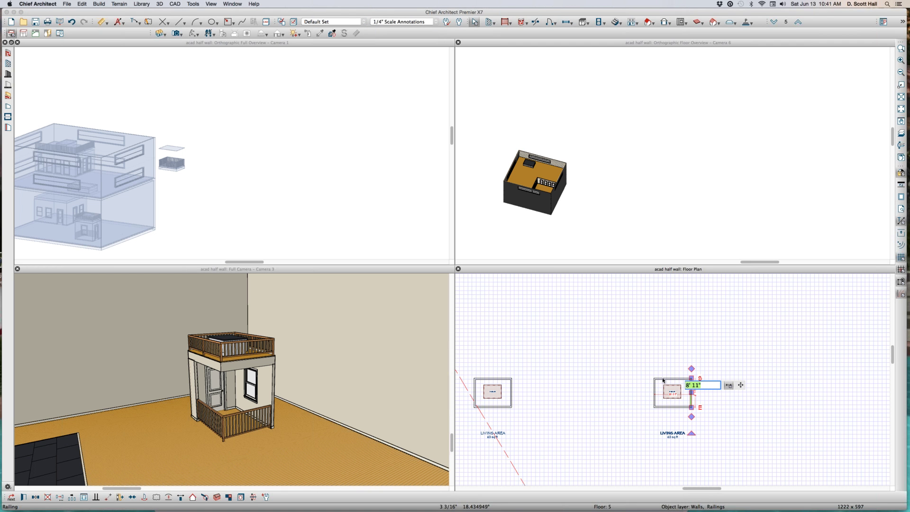
{"action": "left_click", "coordinate": [684, 378]}
{"action": "scroll", "coordinate": [645, 410], "scroll_direction": "up", "scroll_amount": 3}
{"action": "key", "text": "Escape"}
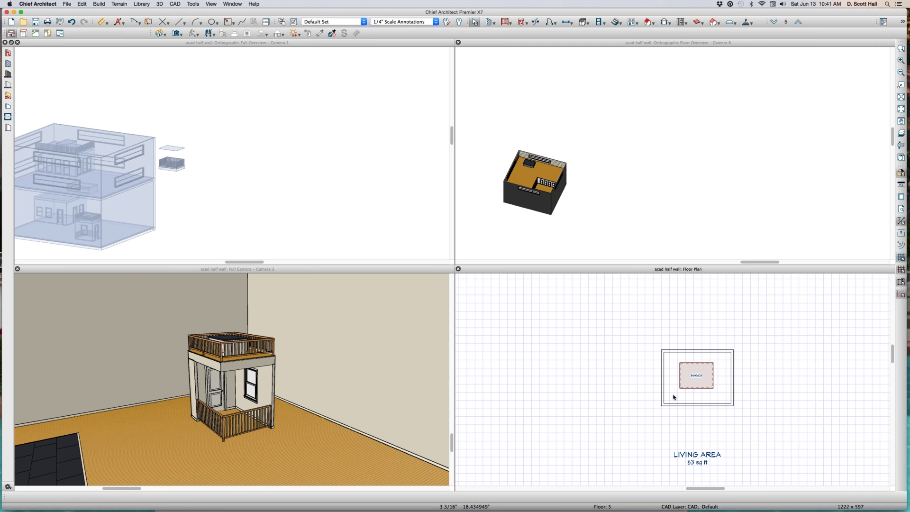
{"action": "left_click", "coordinate": [672, 396]}
Set the room's Floor (C) elevation to 0 and recheck it in Room Specification.
{"action": "double_click", "coordinate": [672, 396]}
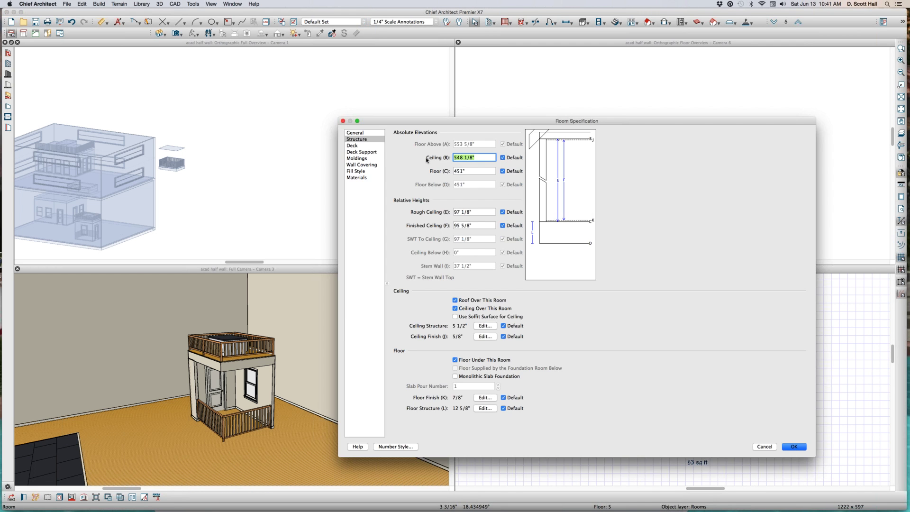
{"action": "key", "text": "Tab"}
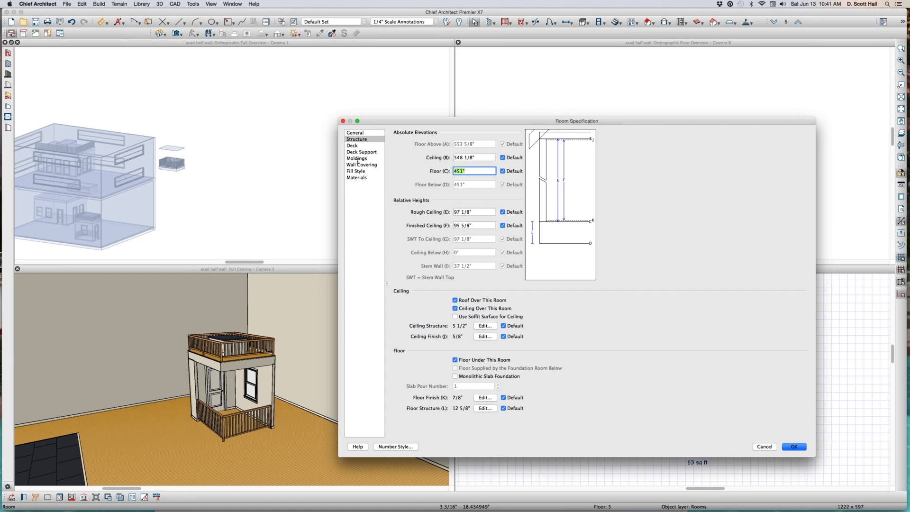
{"action": "type", "text": "0"}
{"action": "key", "text": "Return"}
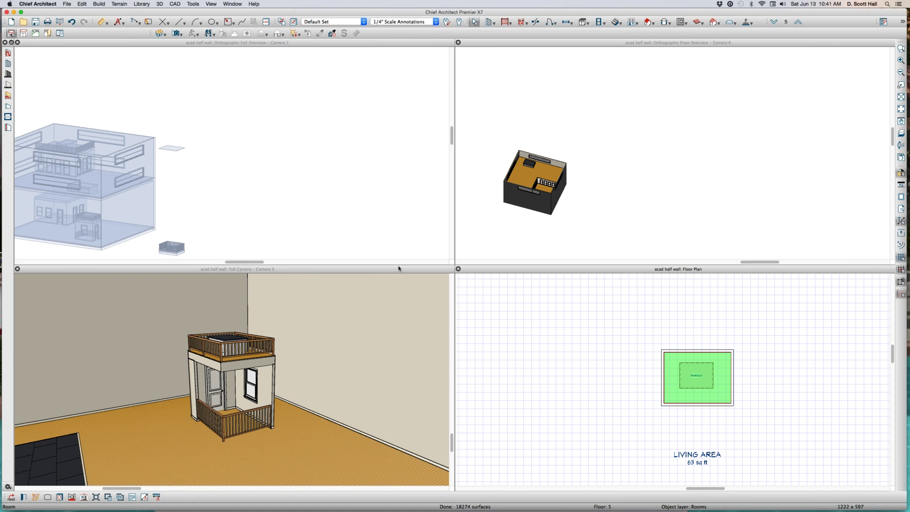
{"action": "double_click", "coordinate": [661, 359]}
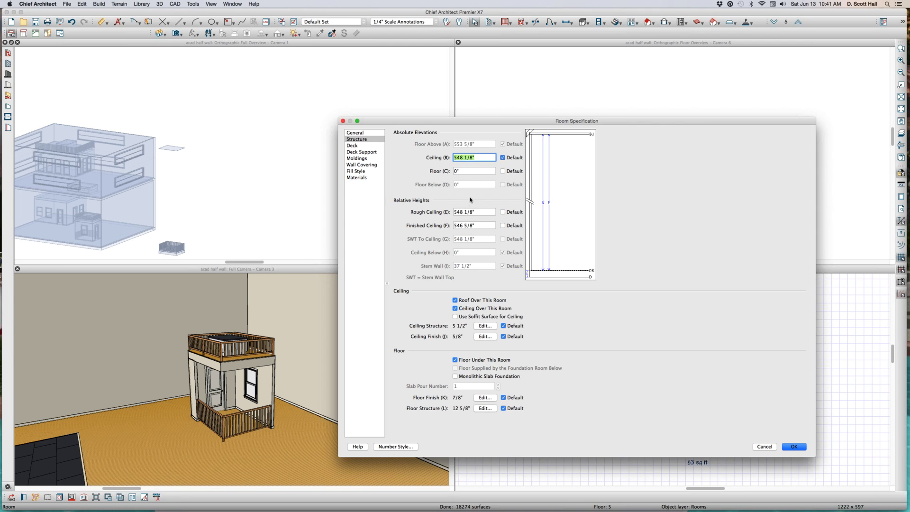
{"action": "key", "text": "Tab"}
{"action": "type", "text": "48"}
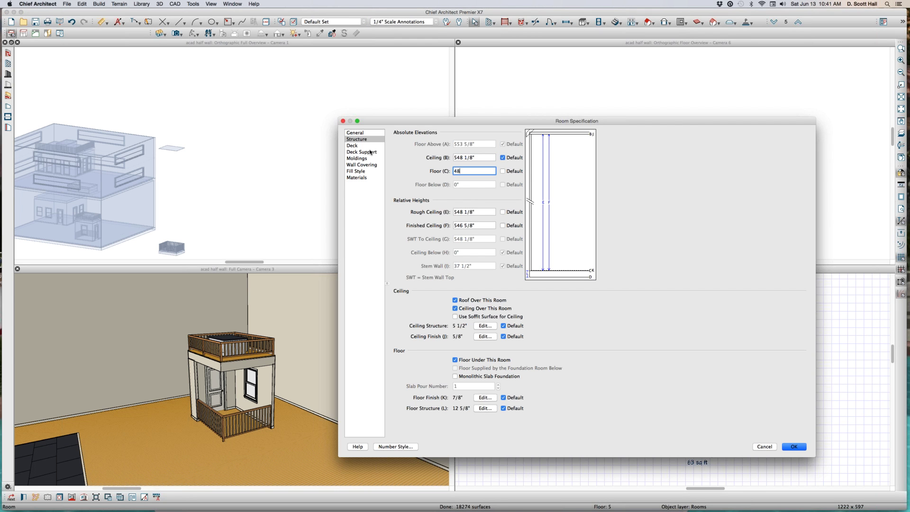
{"action": "key", "text": "Return"}
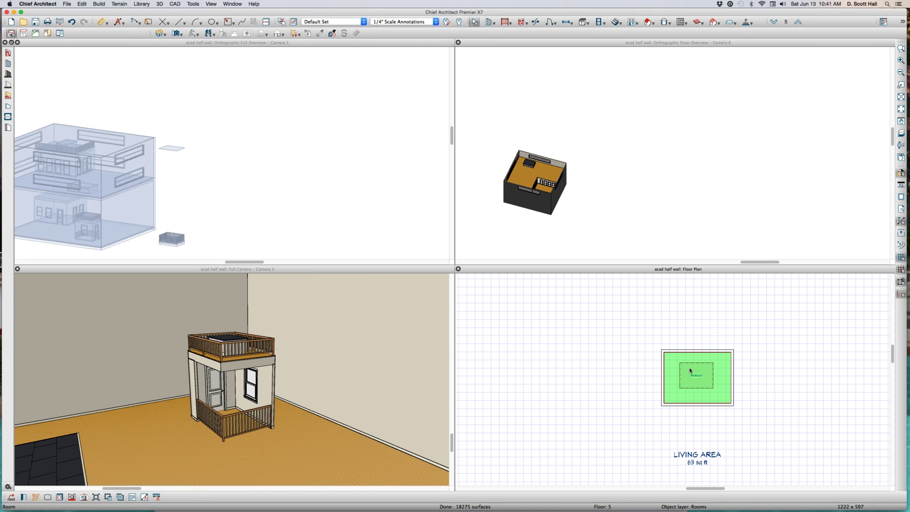
{"action": "left_click", "coordinate": [617, 330]}
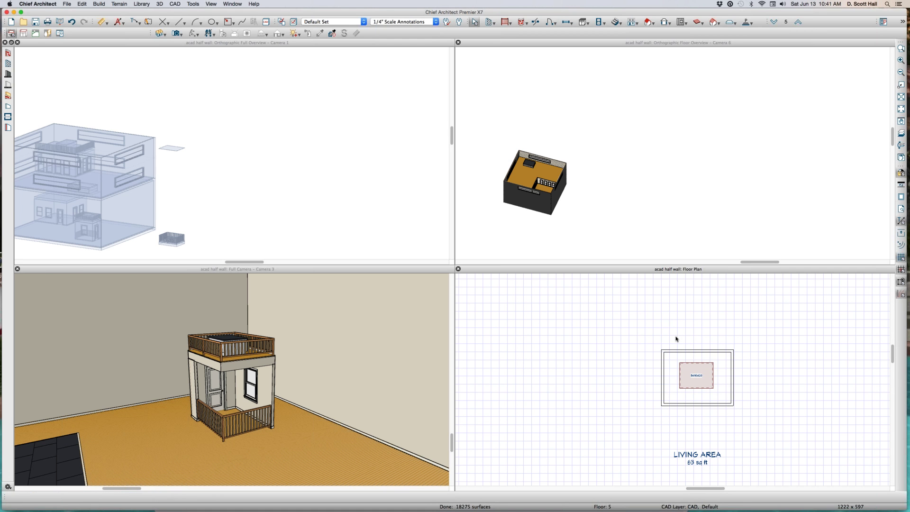
{"action": "scroll", "coordinate": [672, 338], "scroll_direction": "down", "scroll_amount": 3}
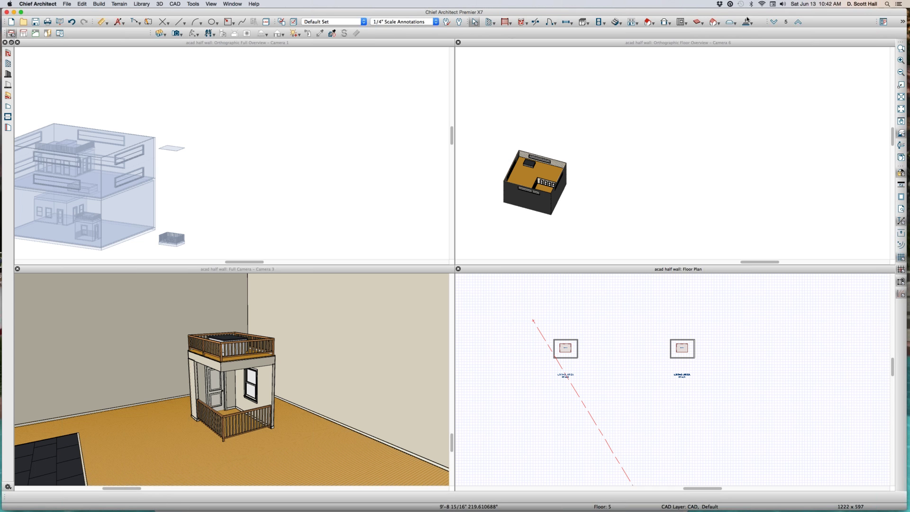
Set 1st Floor as the reference floor.
{"action": "left_click", "coordinate": [786, 22]}
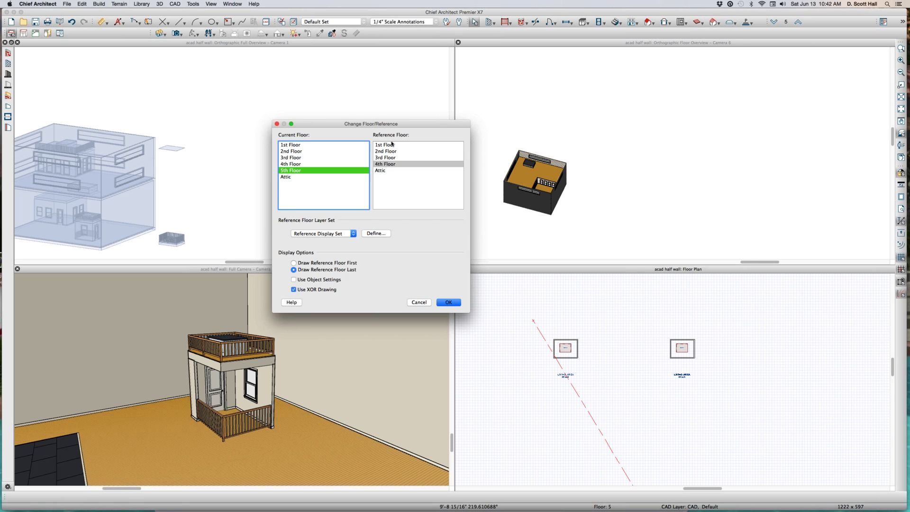
{"action": "left_click", "coordinate": [390, 144]}
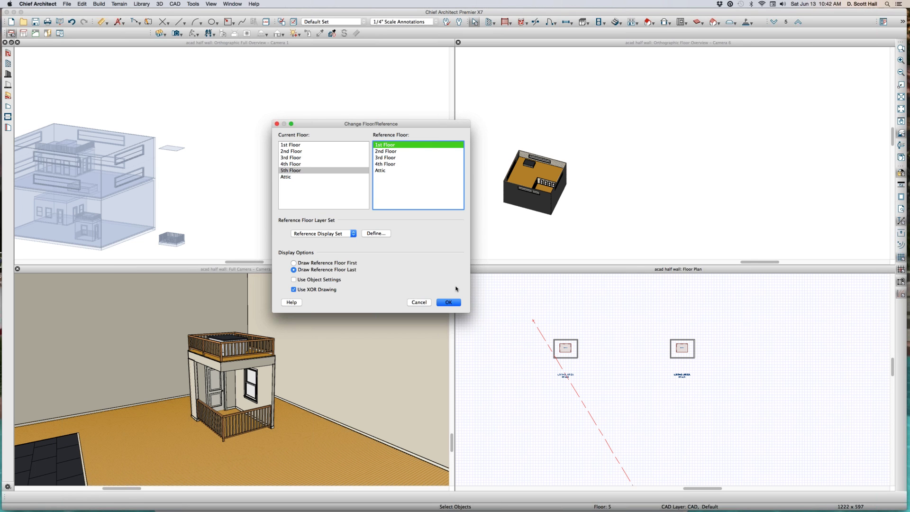
{"action": "left_click", "coordinate": [448, 302]}
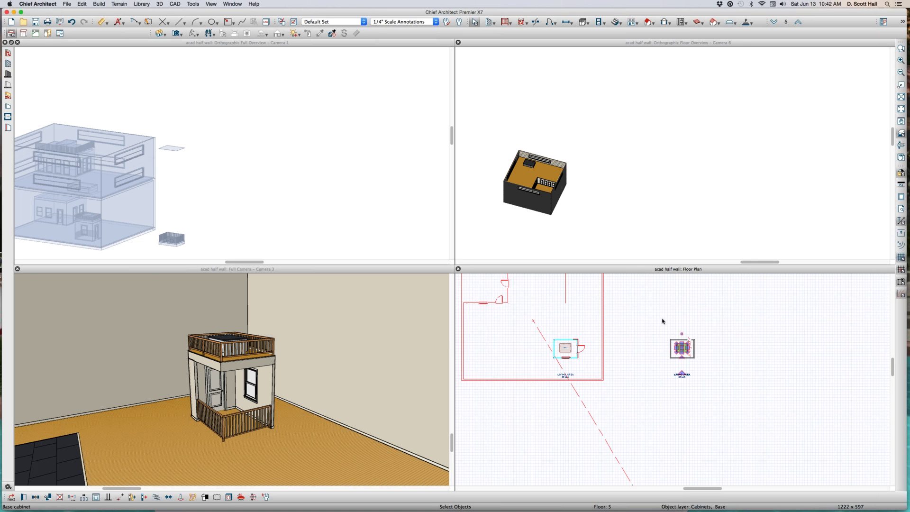
Marquee-select the platform room and drag it over the 1st-floor layout.
{"action": "left_click_drag", "start_coordinate": [652, 313], "coordinate": [711, 390]}
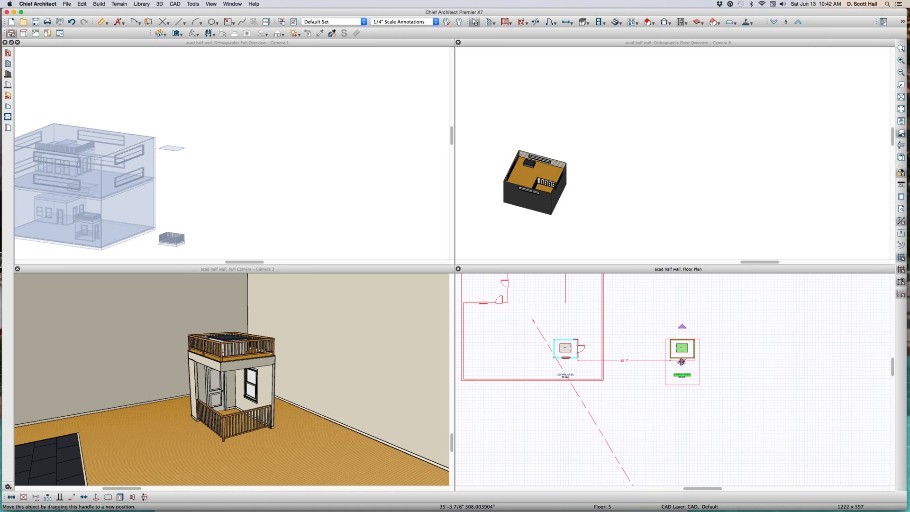
{"action": "mouse_move", "coordinate": [682, 351]}
{"action": "left_mouse_down"}
{"action": "mouse_move", "coordinate": [597, 299]}
{"action": "mouse_move", "coordinate": [567, 296]}
{"action": "left_mouse_up"}
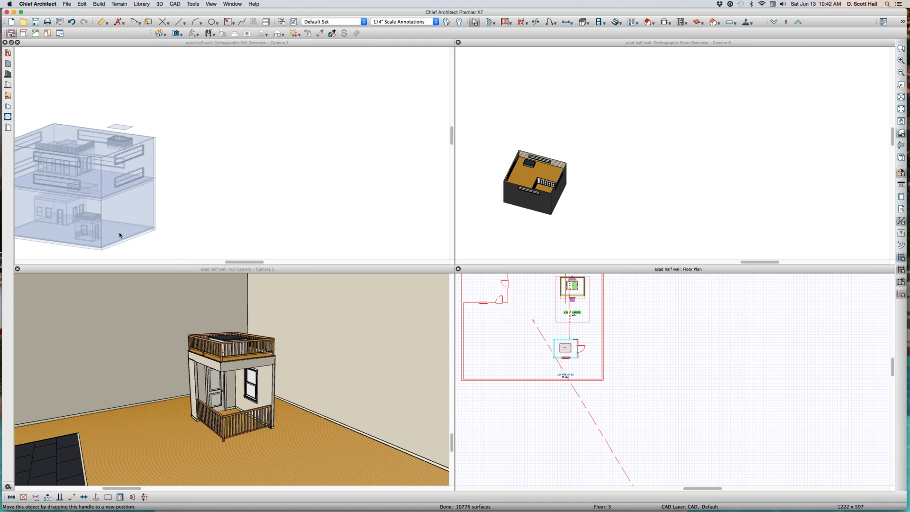
{"action": "scroll", "coordinate": [567, 299], "scroll_direction": "up", "scroll_amount": 1}
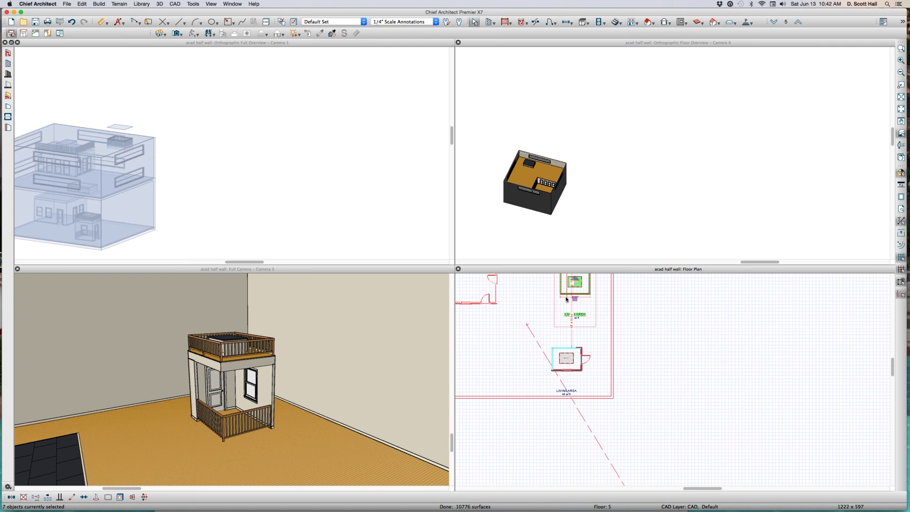
{"action": "scroll", "coordinate": [567, 332], "scroll_direction": "up", "scroll_amount": 1}
{"action": "scroll", "coordinate": [615, 287], "scroll_direction": "up", "scroll_amount": 1}
{"action": "scroll", "coordinate": [610, 294], "scroll_direction": "up", "scroll_amount": 1}
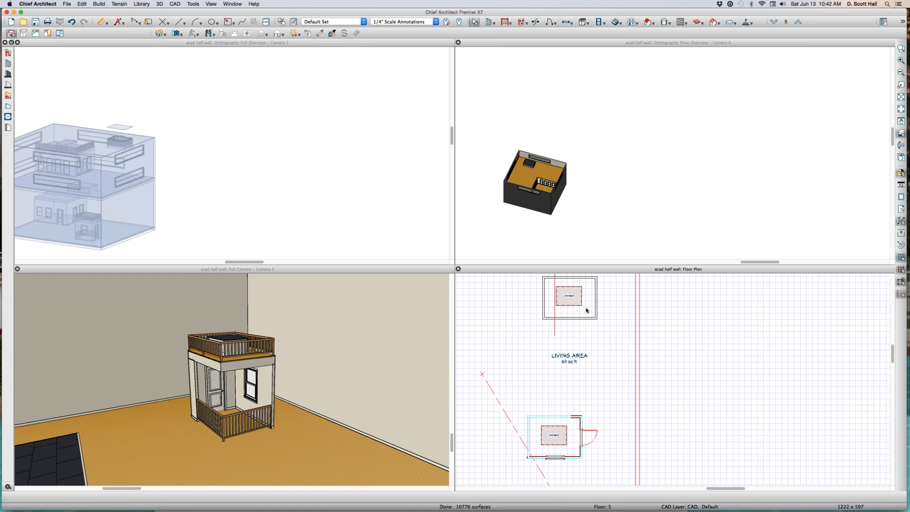
{"action": "left_click", "coordinate": [587, 309]}
Give the platform room a 48" floor, 96" rough ceiling, and no ceiling over it.
{"action": "double_click", "coordinate": [587, 310]}
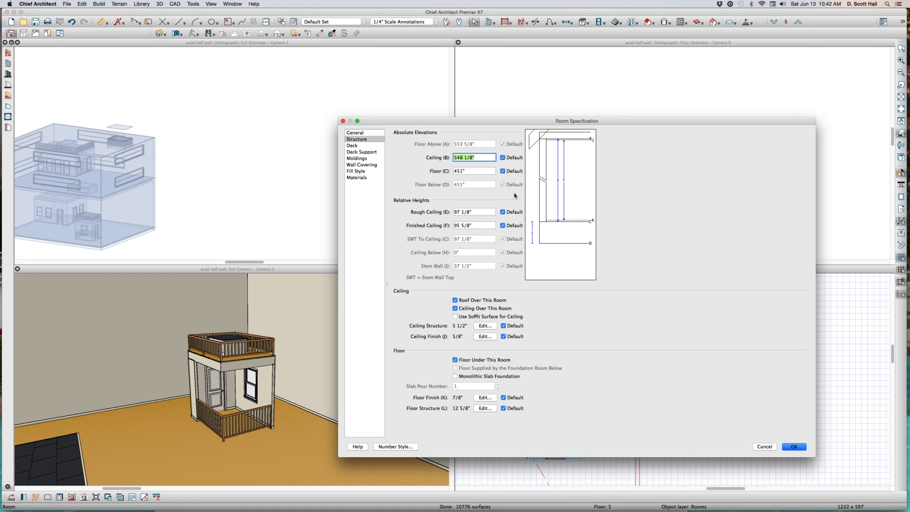
{"action": "double_click", "coordinate": [473, 171]}
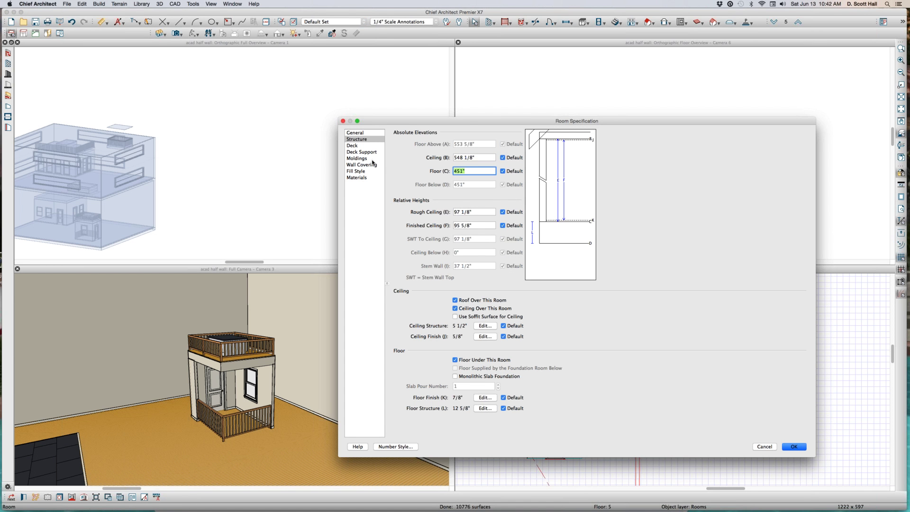
{"action": "type", "text": "48"}
{"action": "key", "text": "Tab"}
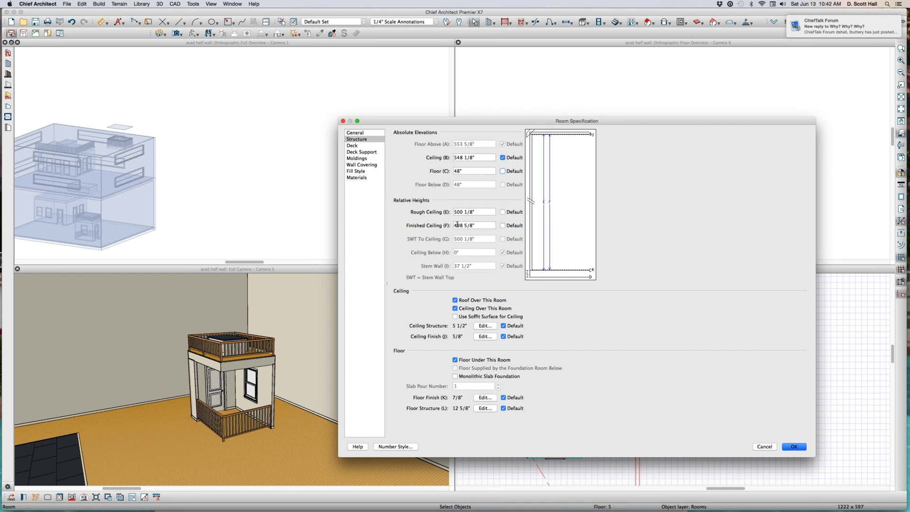
{"action": "triple_click", "coordinate": [484, 212]}
{"action": "type", "text": "8'"}
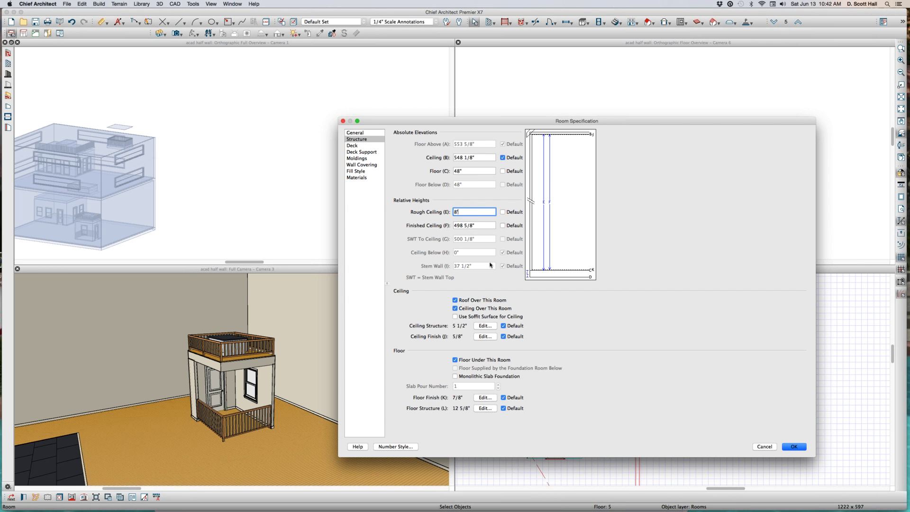
{"action": "key", "text": "Tab"}
{"action": "left_click", "coordinate": [469, 307]}
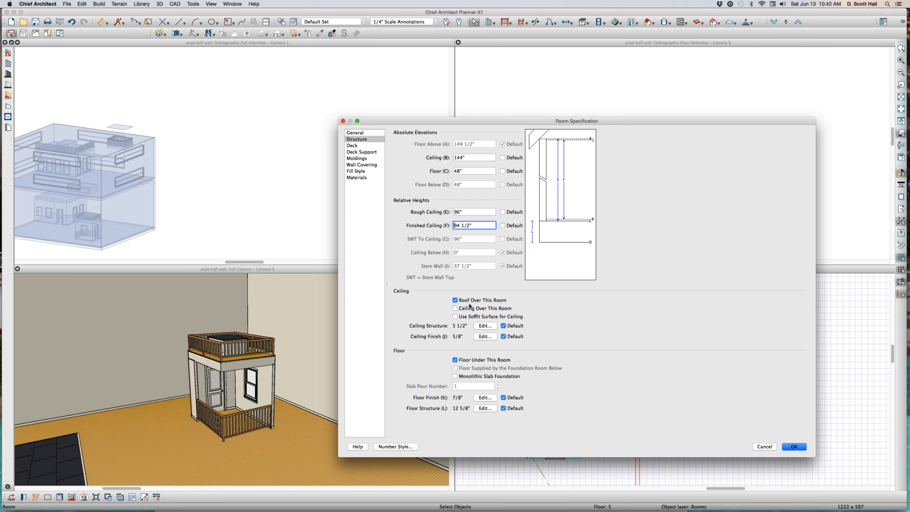
{"action": "key", "text": "Return"}
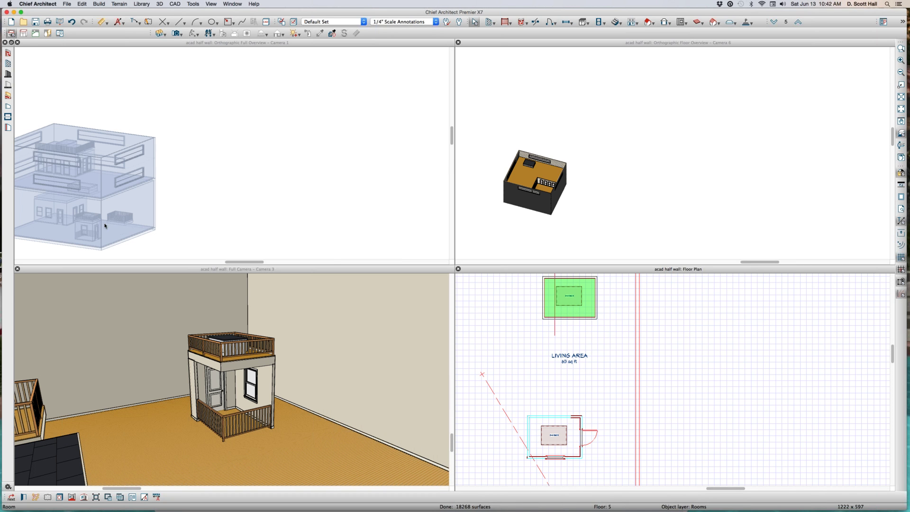
{"action": "scroll", "coordinate": [104, 224], "scroll_direction": "up", "scroll_amount": 2}
{"action": "scroll", "coordinate": [94, 239], "scroll_direction": "up", "scroll_amount": 2}
{"action": "scroll", "coordinate": [174, 223], "scroll_direction": "down", "scroll_amount": 2}
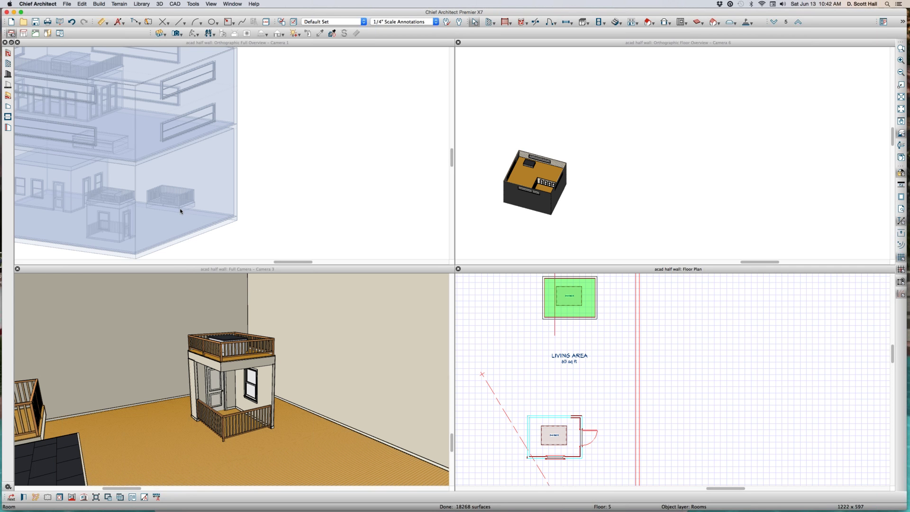
{"action": "left_click", "coordinate": [647, 320]}
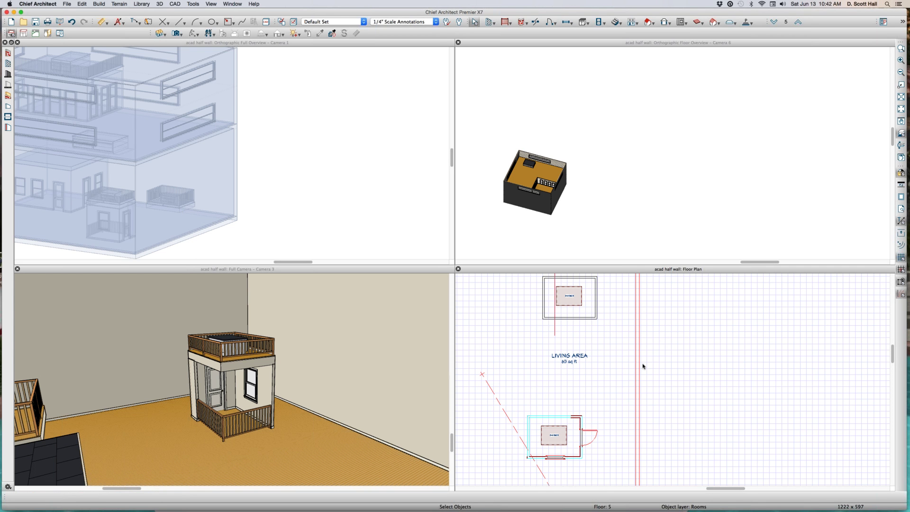
{"action": "left_click", "coordinate": [683, 361]}
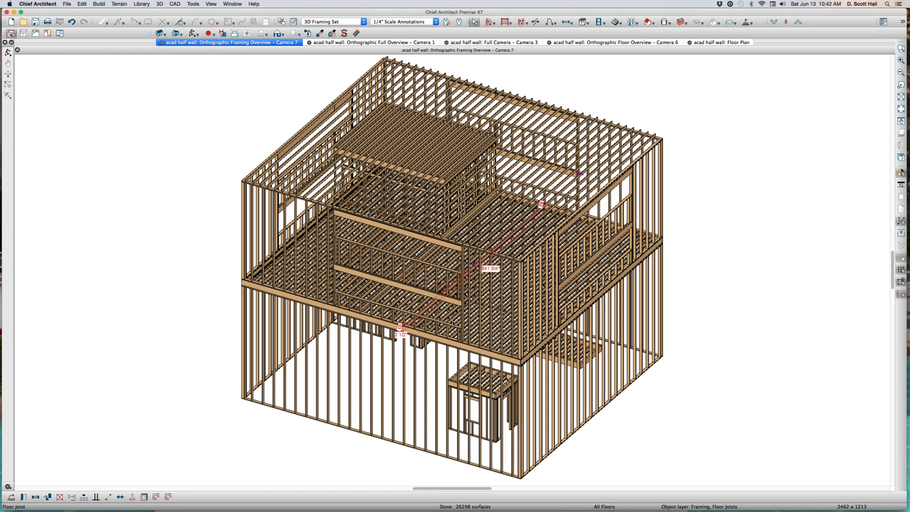
Orbit the framing overview around to a front view of the raised platform framing.
{"action": "mouse_move", "coordinate": [453, 324]}
{"action": "left_mouse_down"}
{"action": "mouse_move", "coordinate": [371, 283]}
{"action": "mouse_move", "coordinate": [397, 292]}
{"action": "left_mouse_up"}
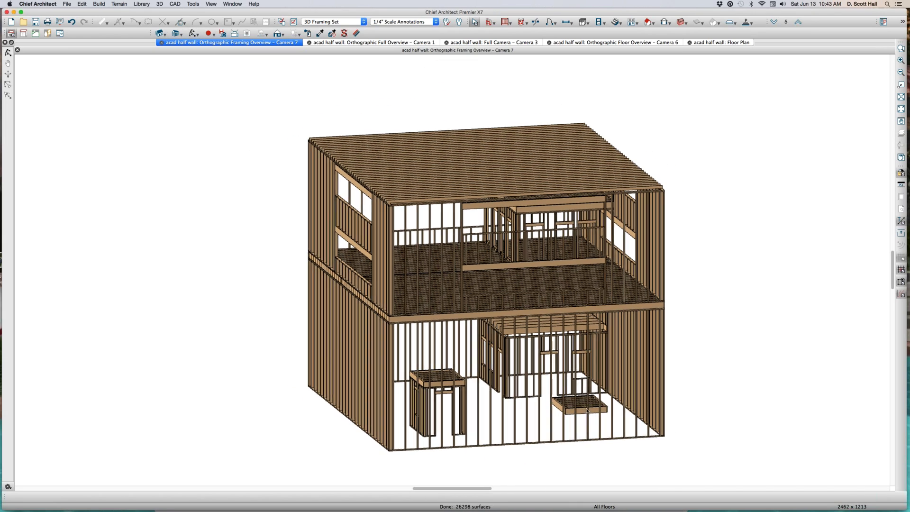
{"action": "scroll", "coordinate": [587, 408], "scroll_direction": "up", "scroll_amount": 5}
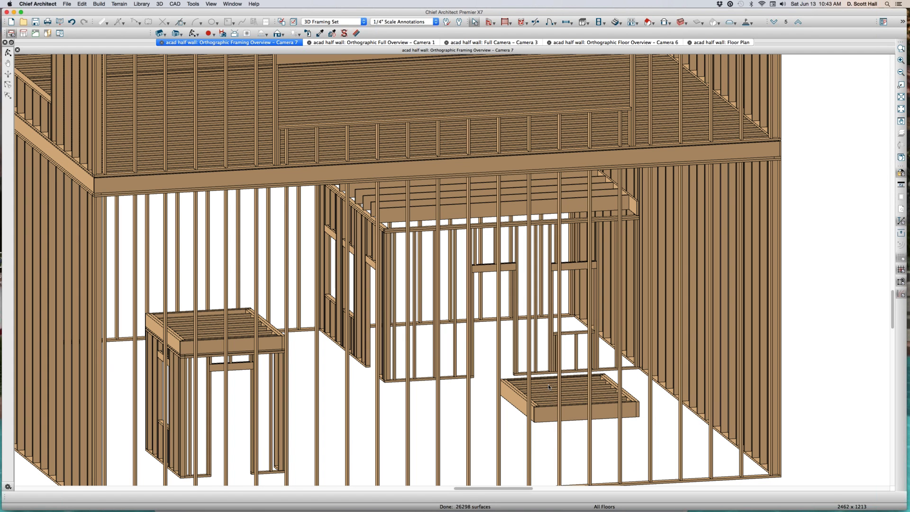
{"action": "scroll", "coordinate": [549, 386], "scroll_direction": "down", "scroll_amount": 3}
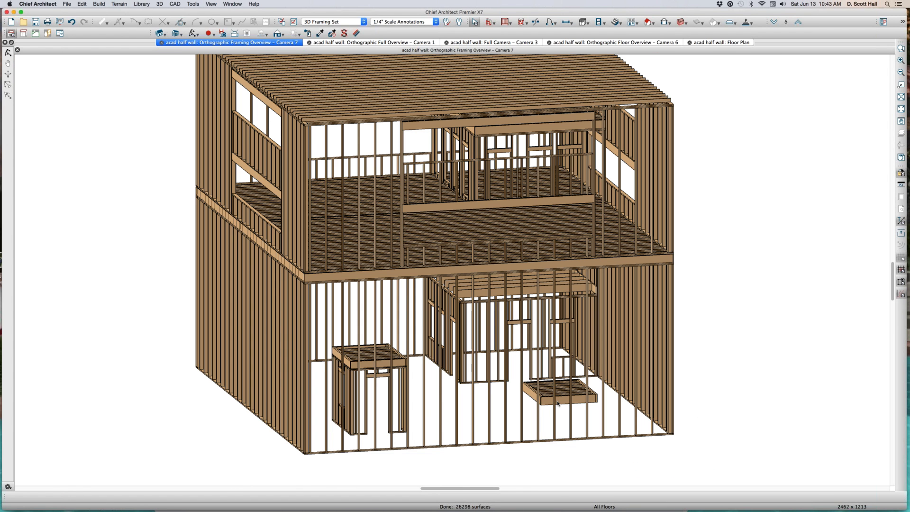